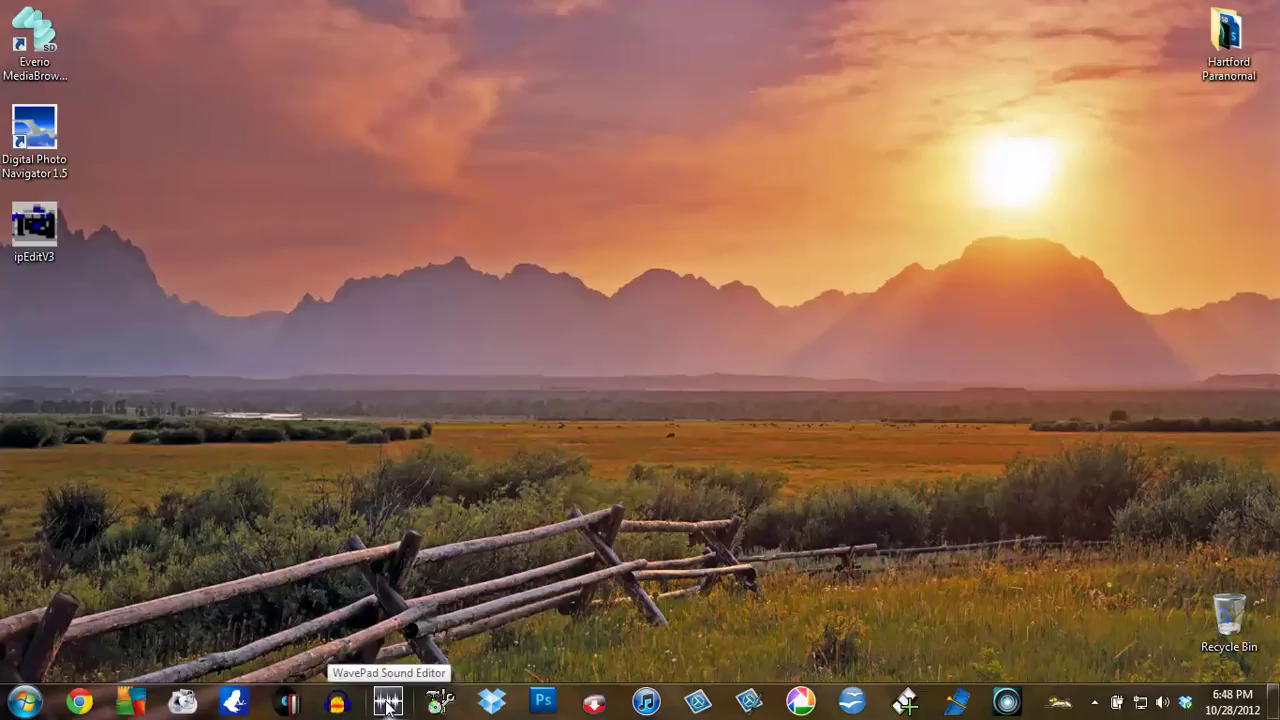
- Launch WavePad Sound Editor from its taskbar icon
left_click(387, 703)
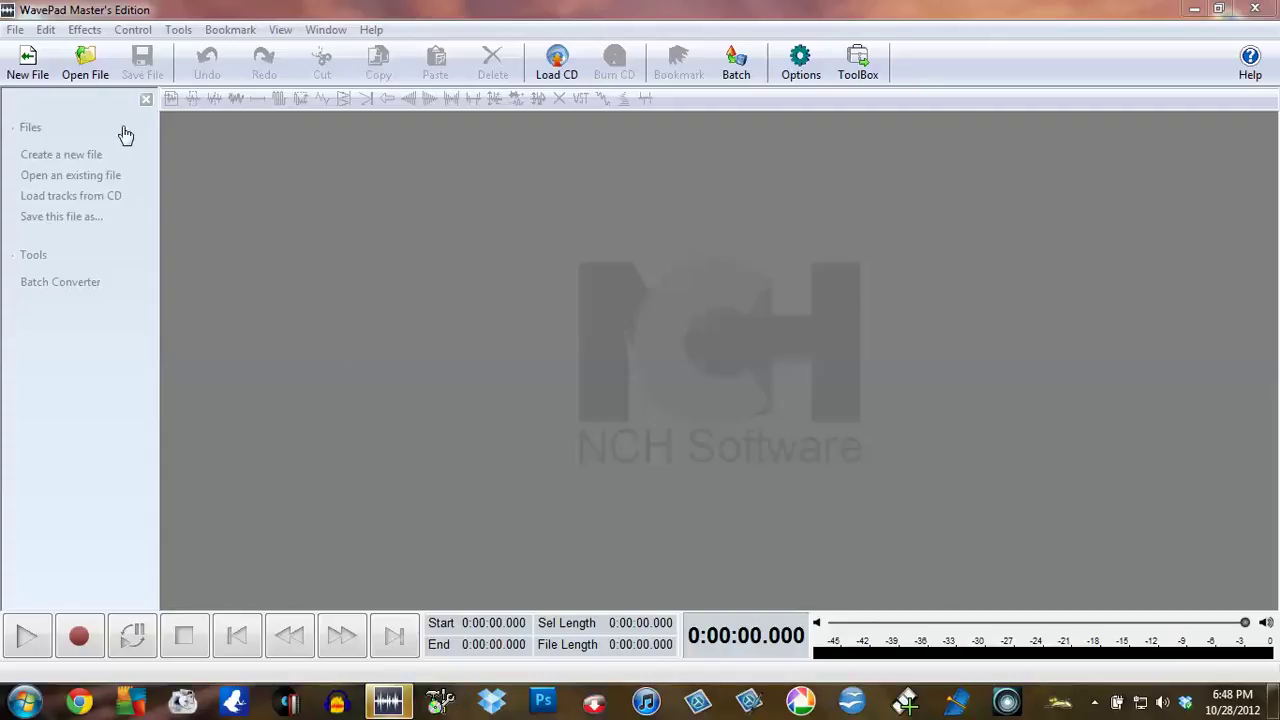
- Browse the Open File dialog to Desktop > Hartford Paranormal > Investigation > Hoosac Tunnel
left_click(86, 66)
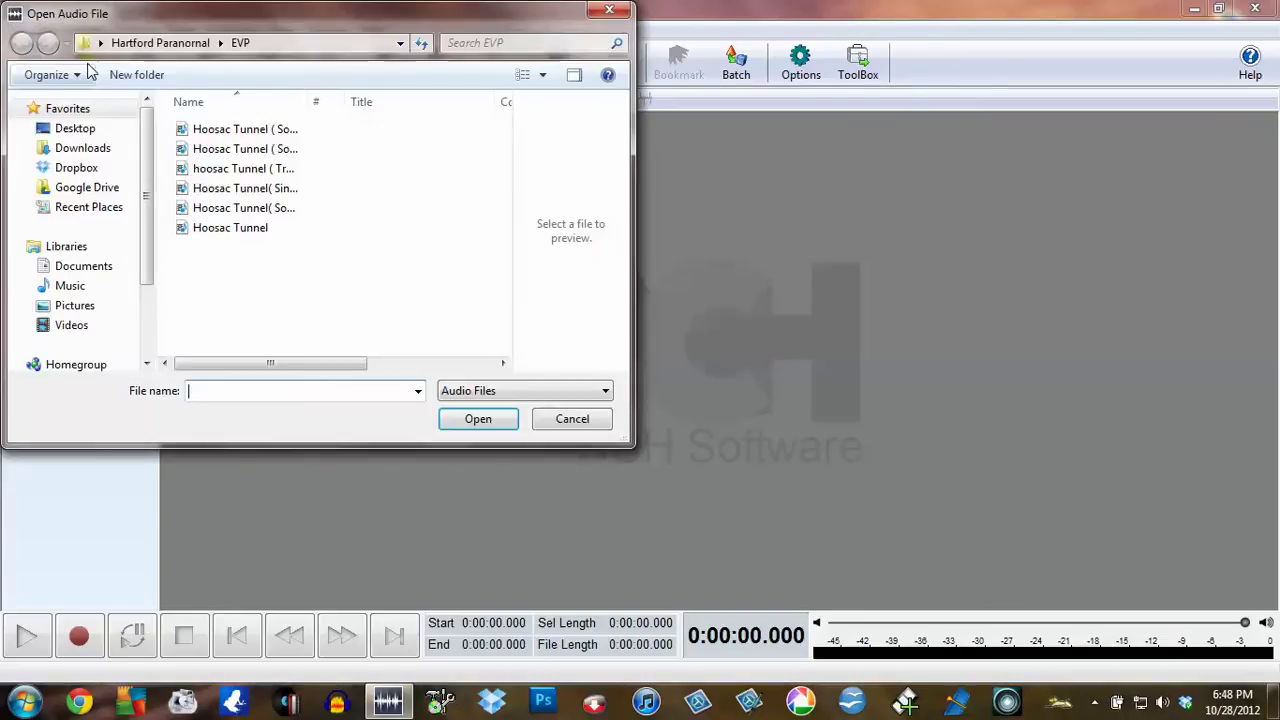
mouse_move(75, 128)
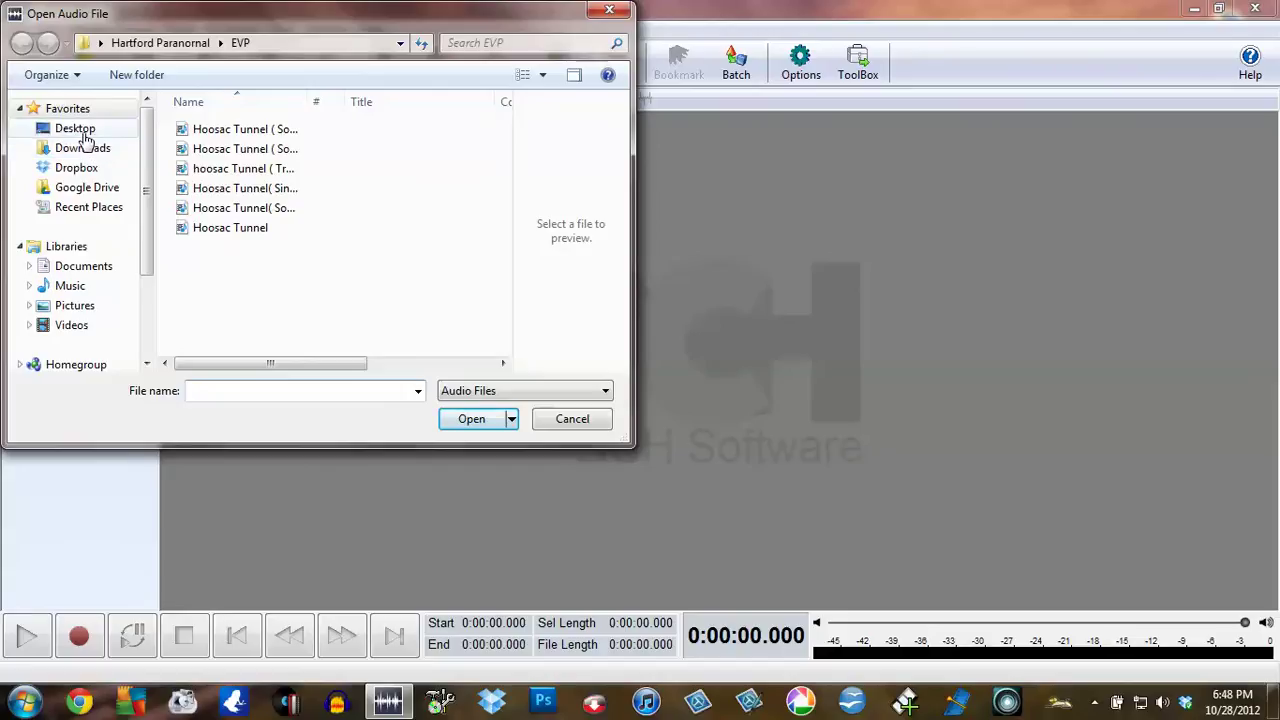
left_click(84, 132)
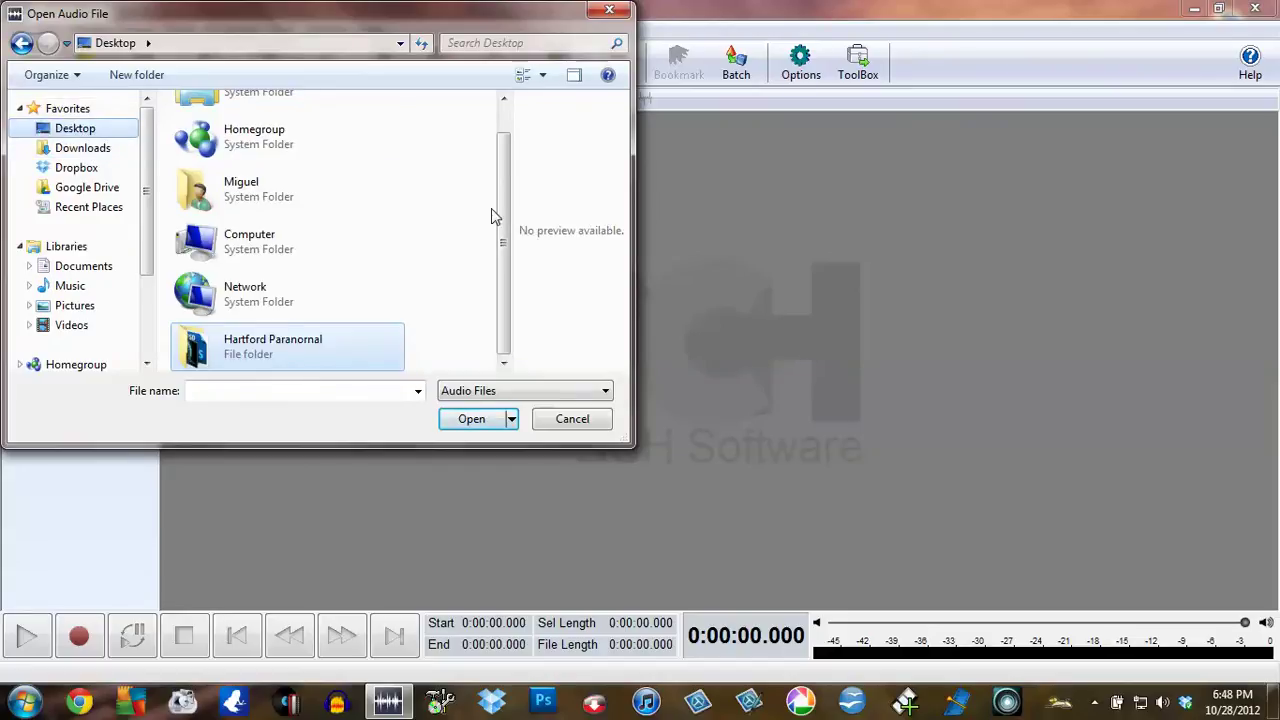
double_click(345, 340)
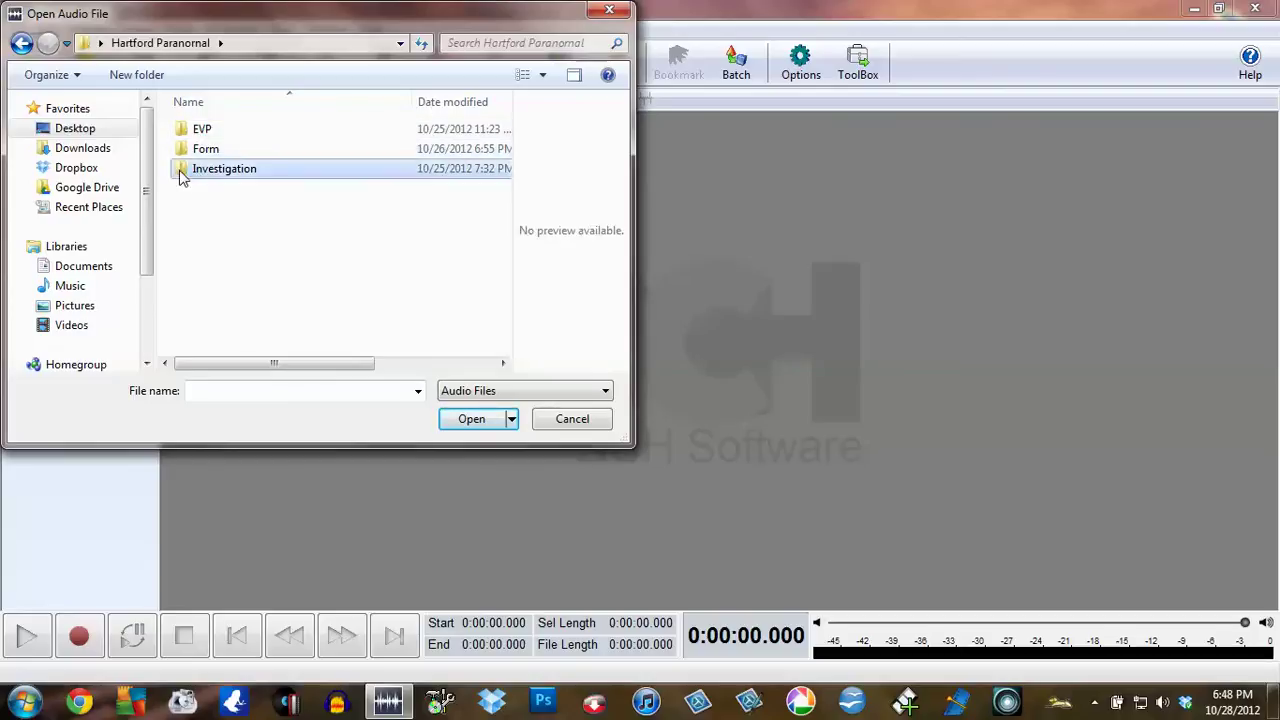
double_click(205, 170)
double_click(203, 135)
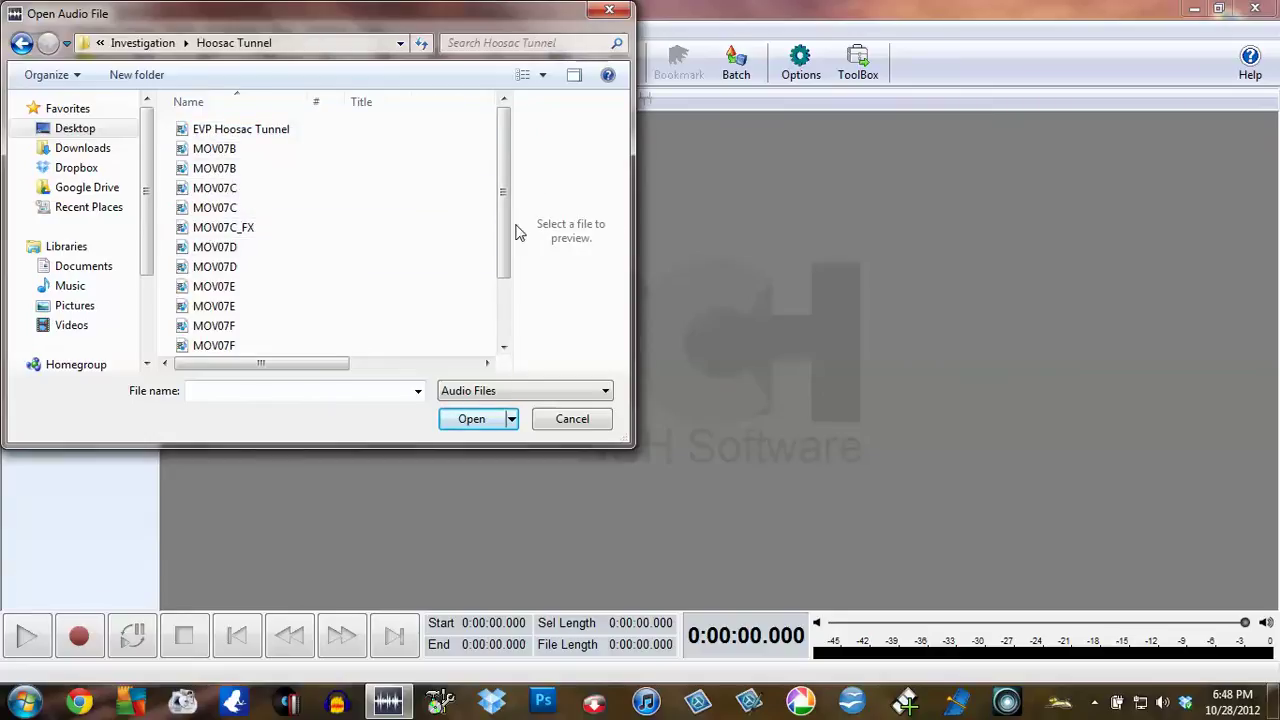
- Open the first MOV07C recording in the Hoosac Tunnel folder
left_click_drag(329, 364, 484, 380)
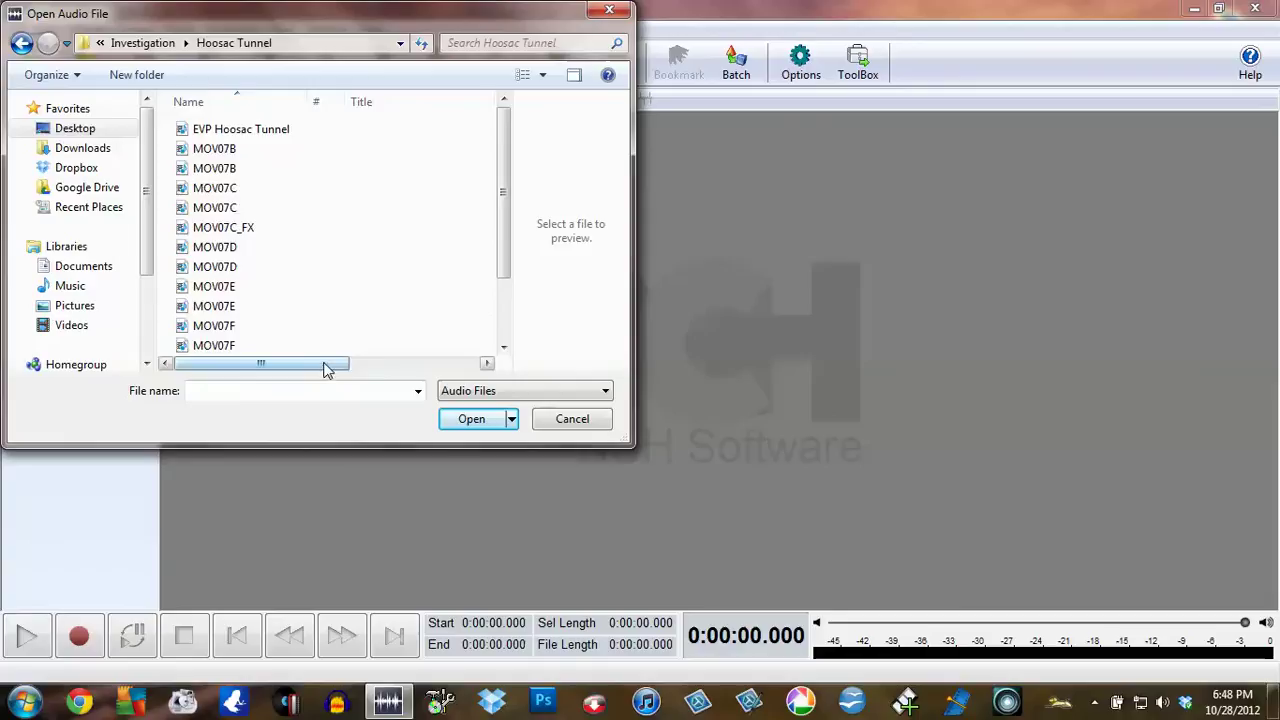
left_click_drag(386, 362, 257, 325)
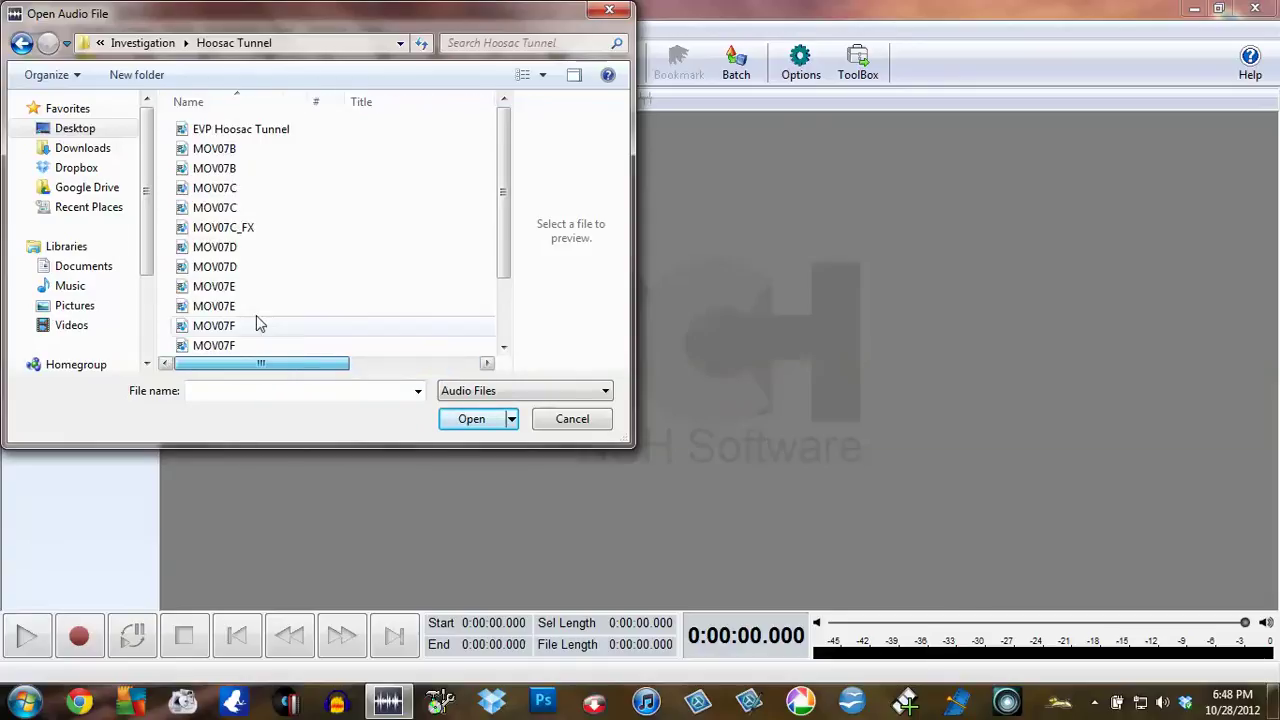
left_click(226, 190)
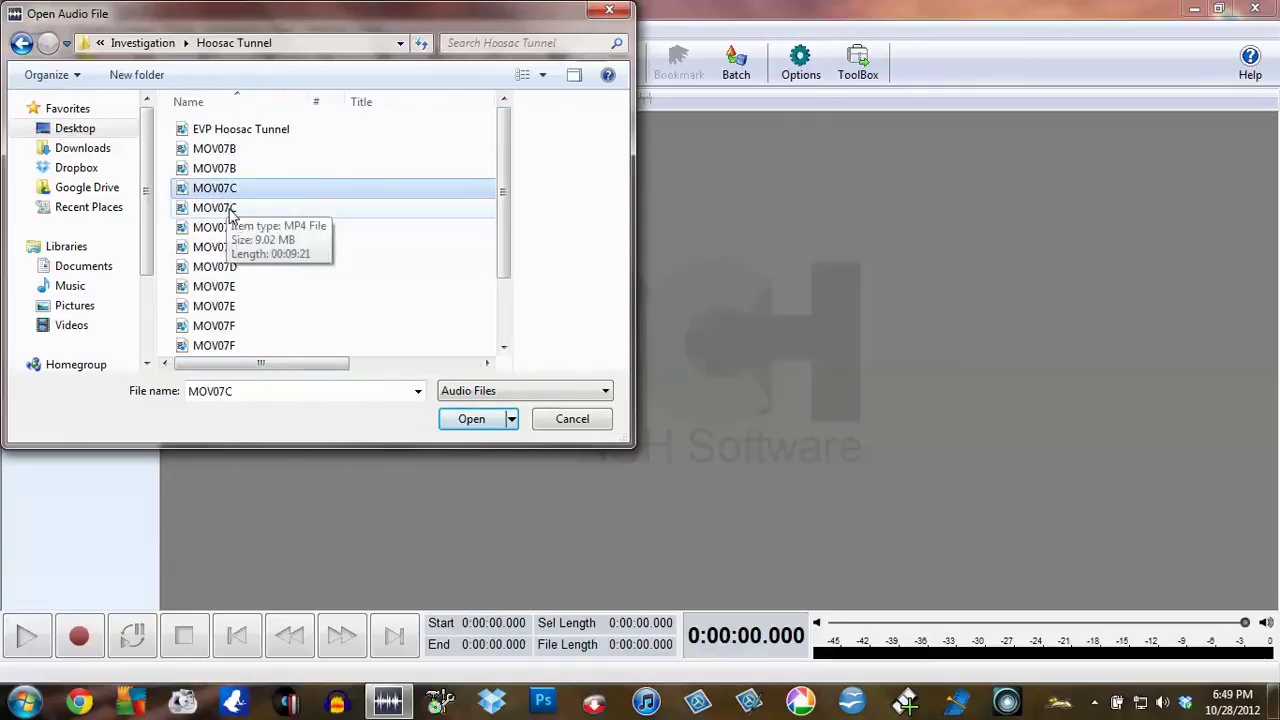
left_click(230, 208)
left_click(236, 190)
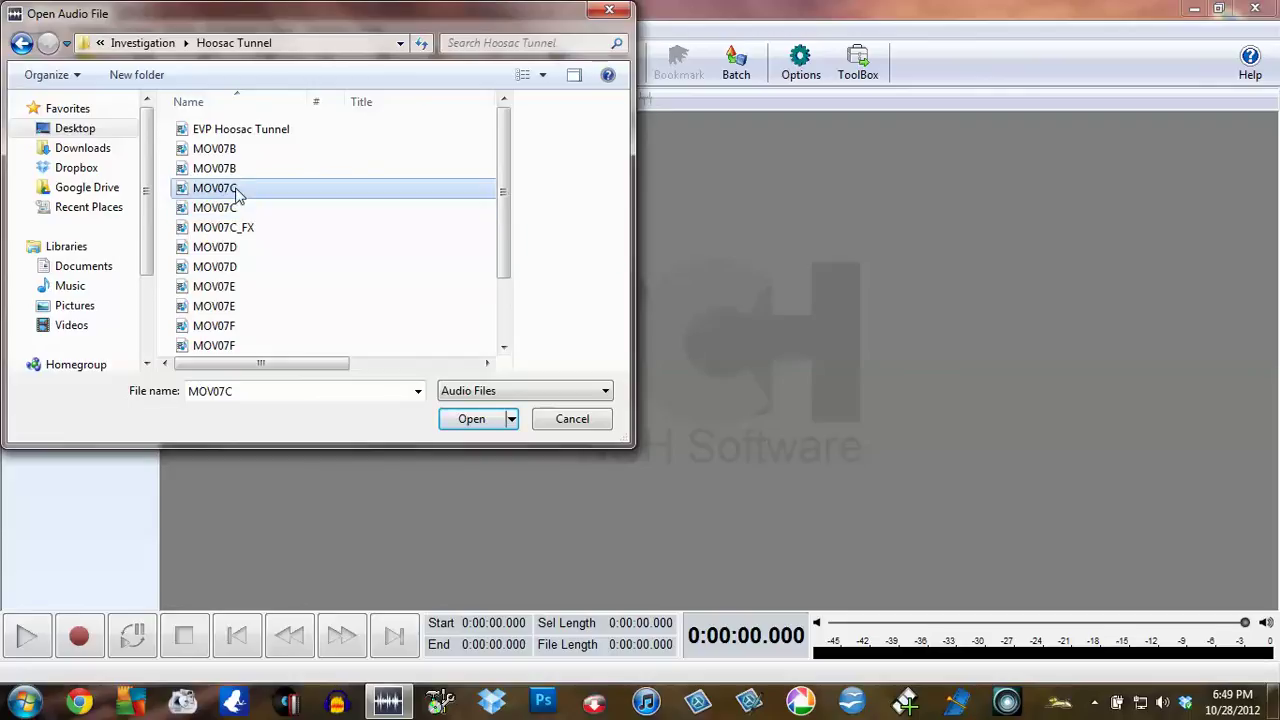
double_click(237, 190)
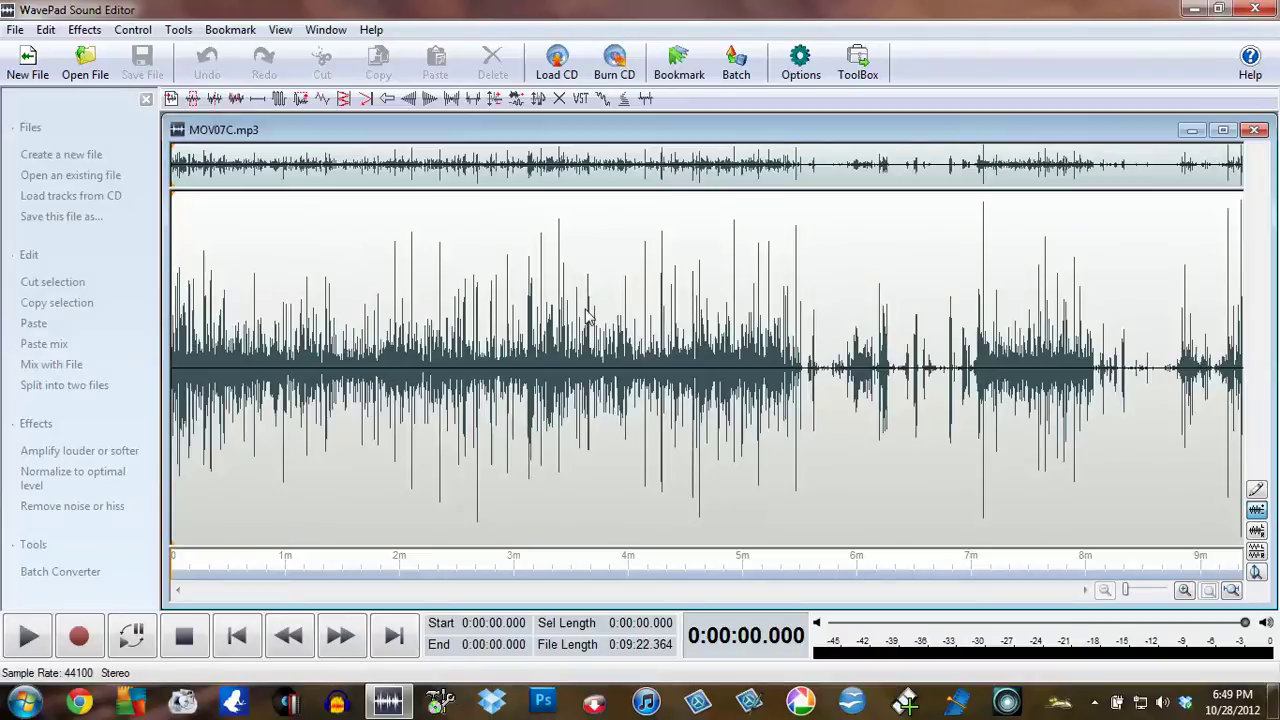
- Zoom into the MOV07C waveform twice, then back out to the full nine-minute view
left_click(1184, 592)
left_click(1184, 592)
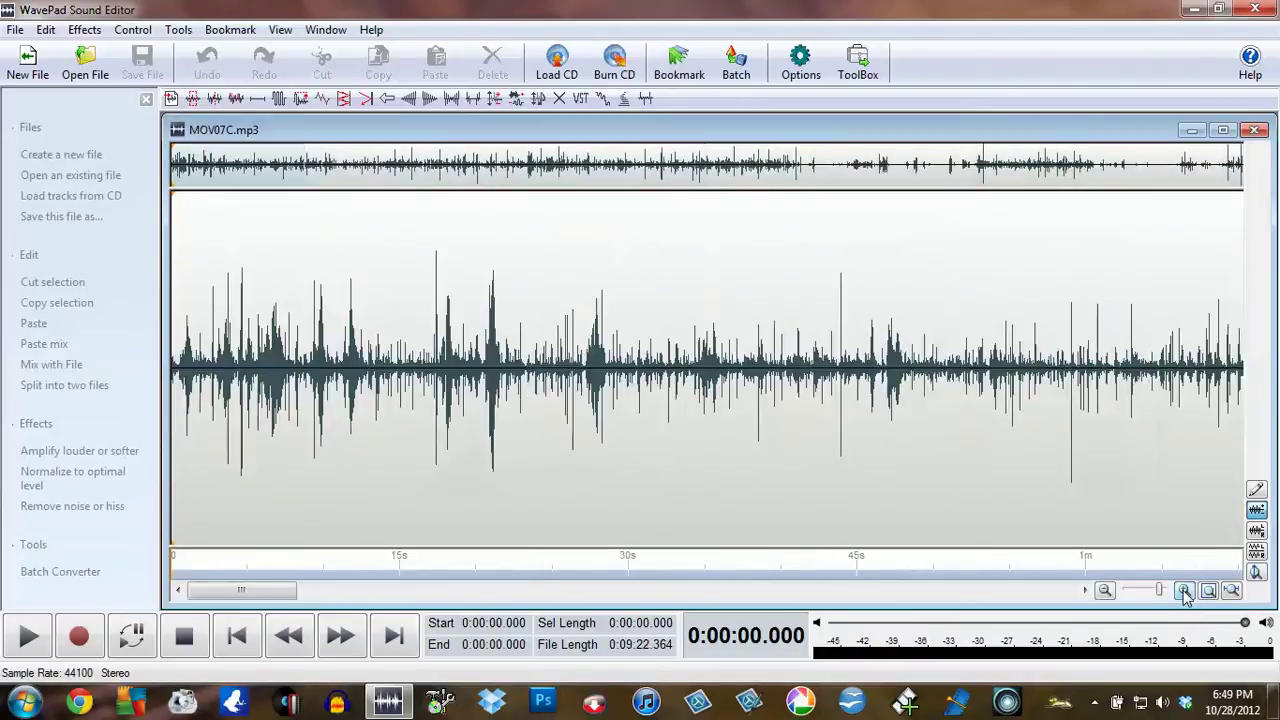
left_click(1105, 591)
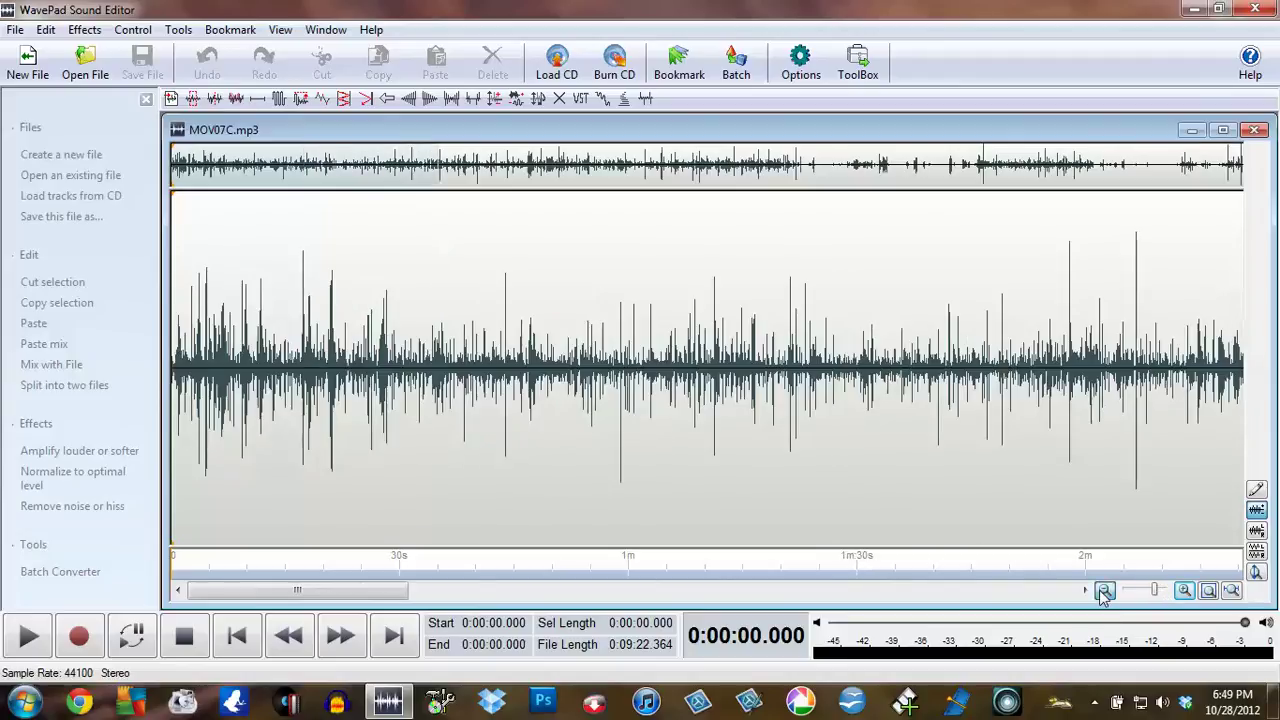
left_click(1104, 591)
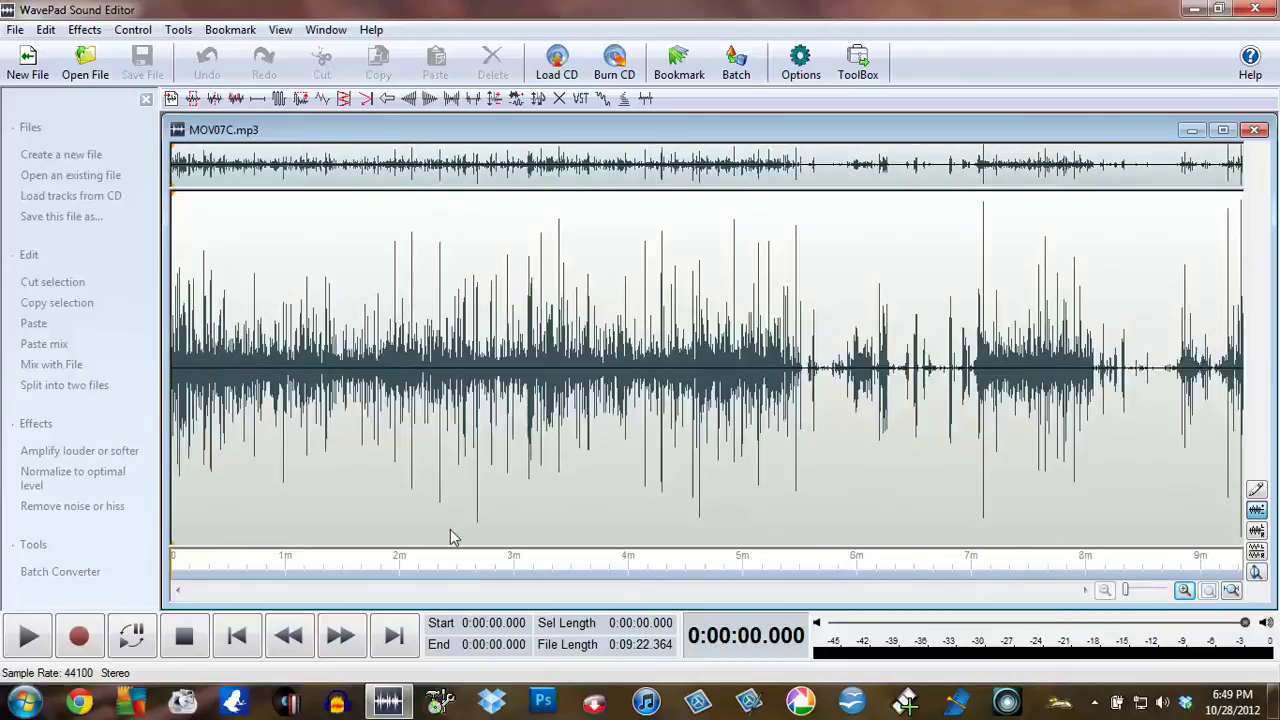
- Play the 0:14.2–0:21.6 stretch of MOV07C, then stop and deselect at 17.68 seconds
left_click(212, 563)
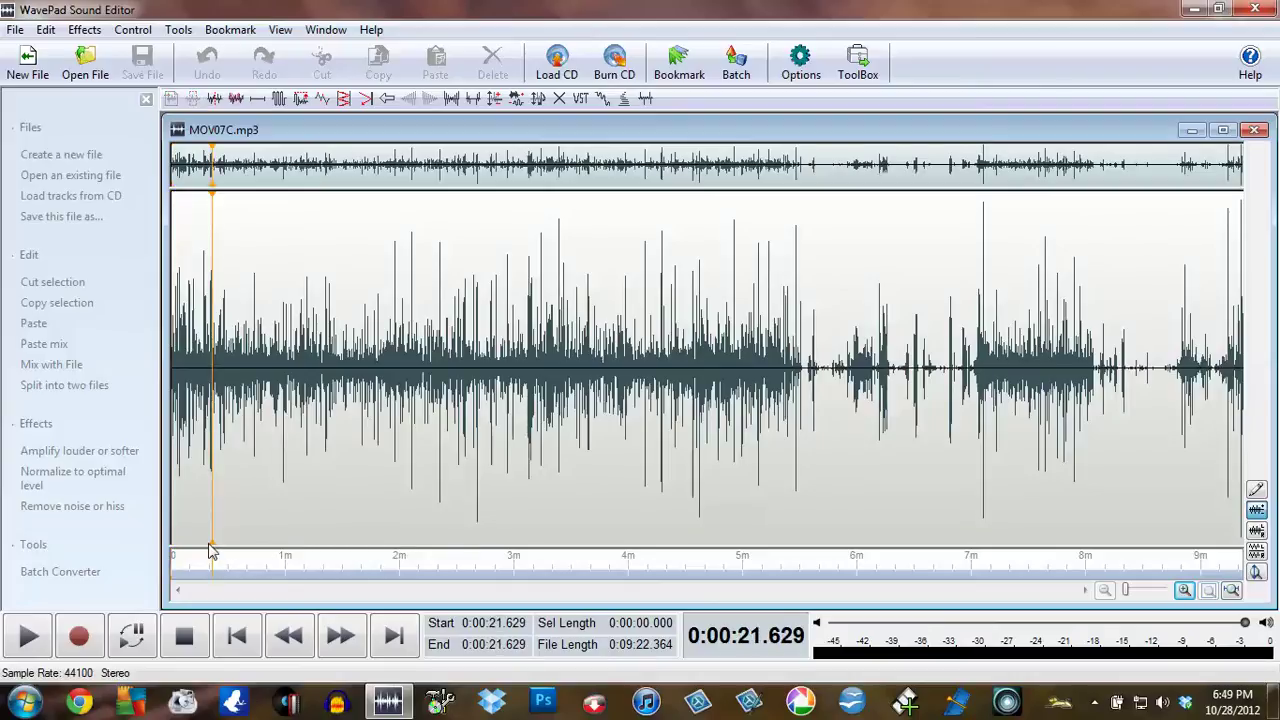
left_click_drag(211, 549, 197, 547)
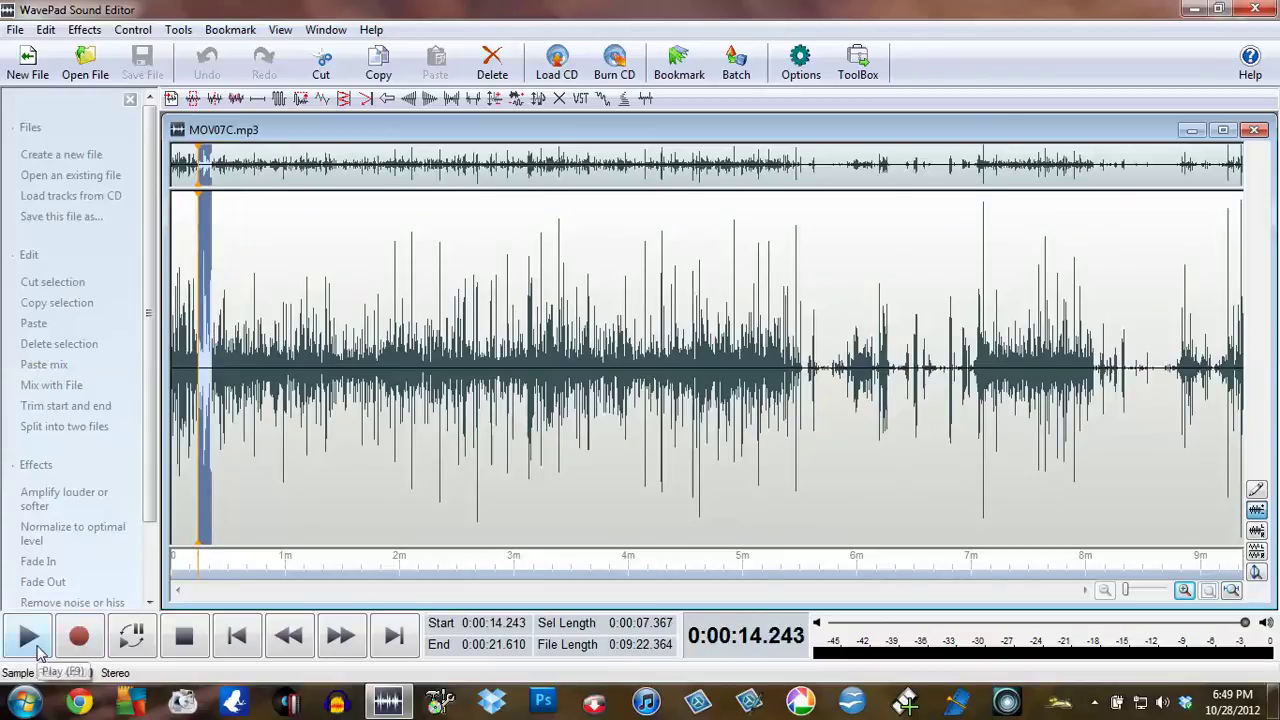
left_click(38, 652)
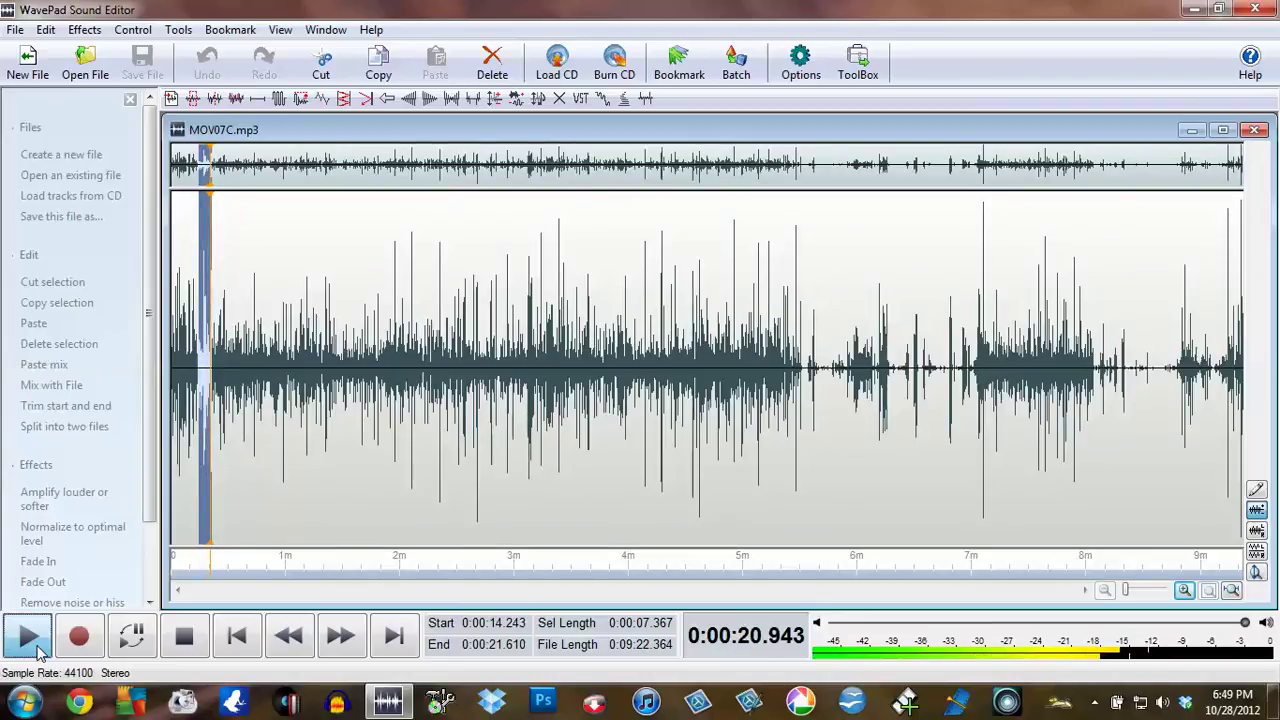
left_click(28, 636)
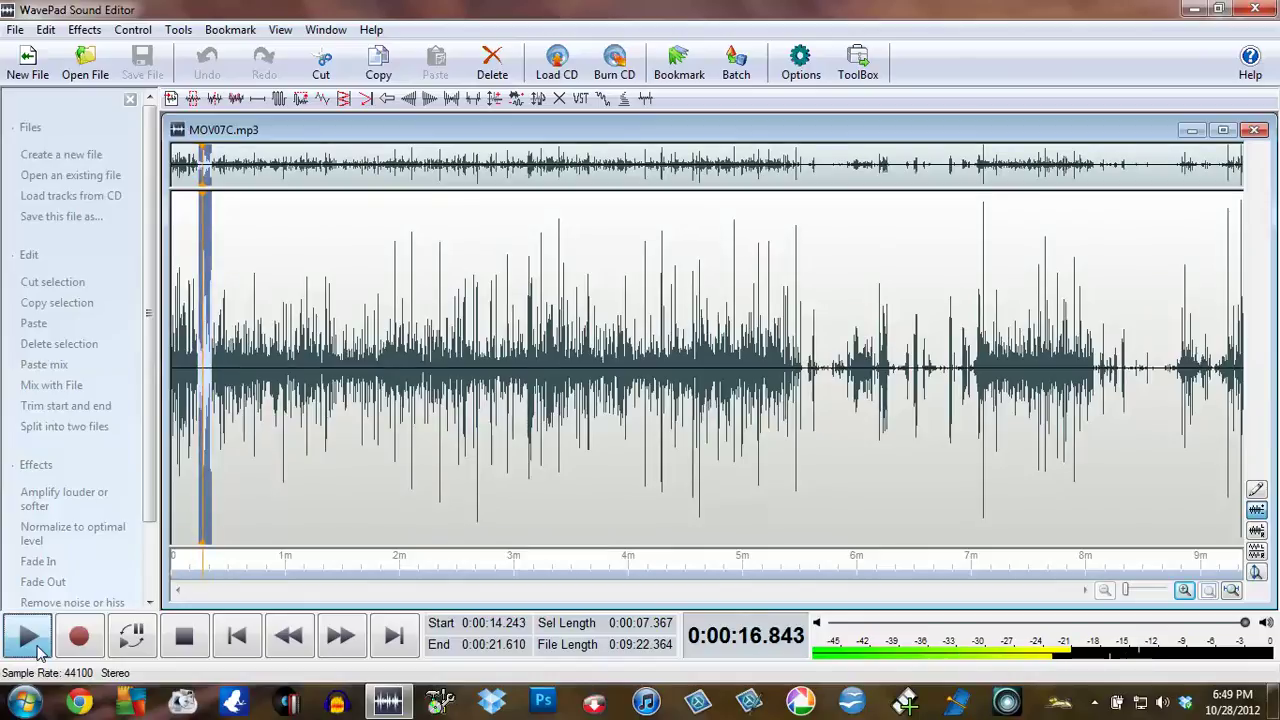
left_click(184, 636)
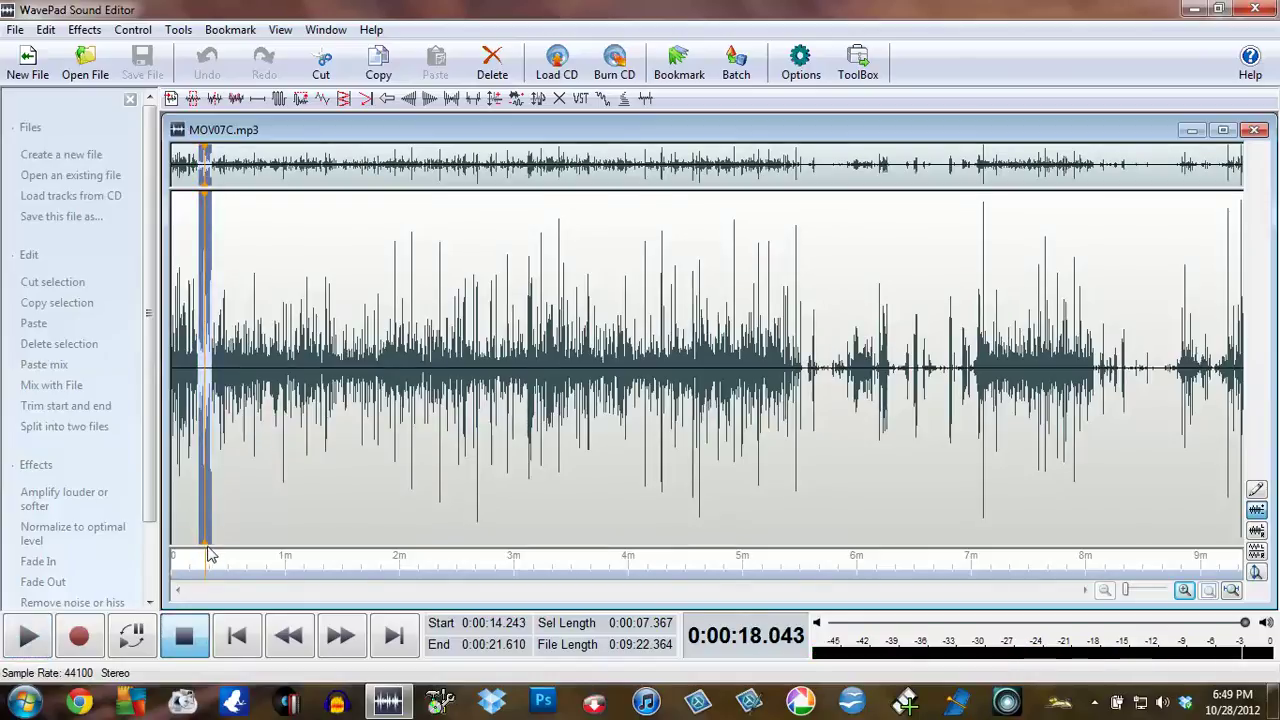
left_click(205, 550)
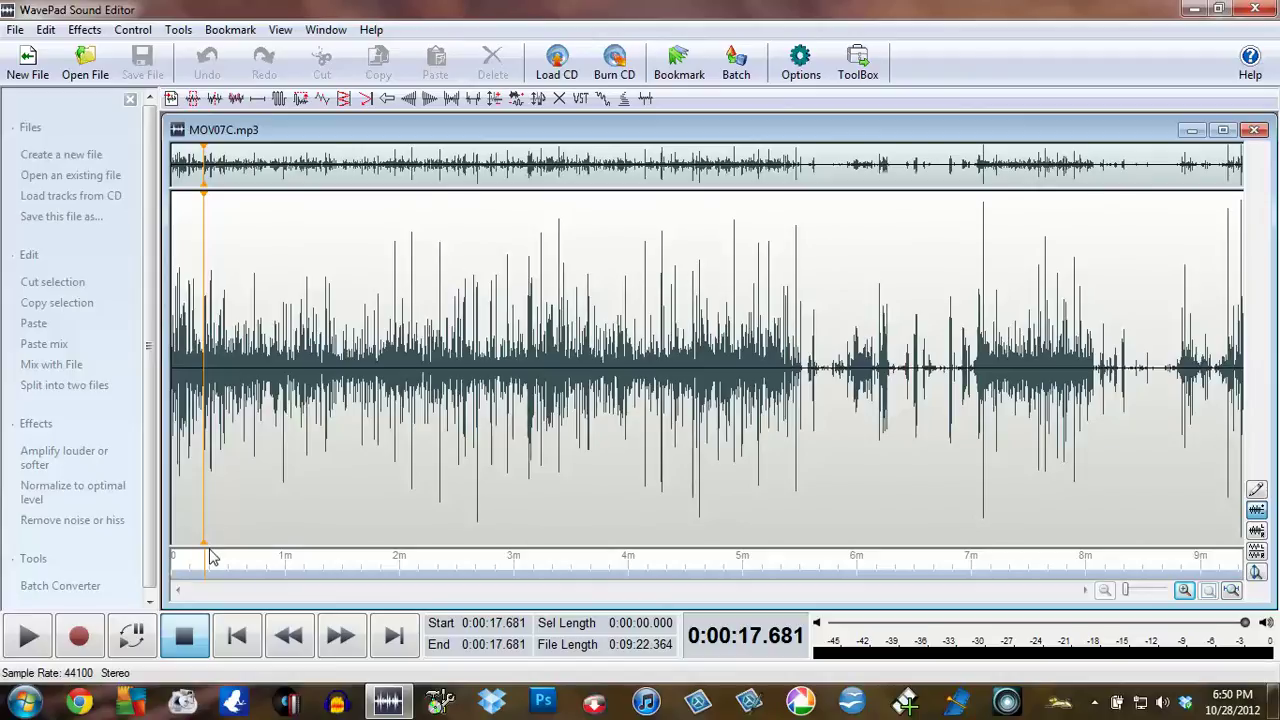
- Select the suspected voice in MOV07C from 0:18.172 to about 0:22.101
left_click(209, 552)
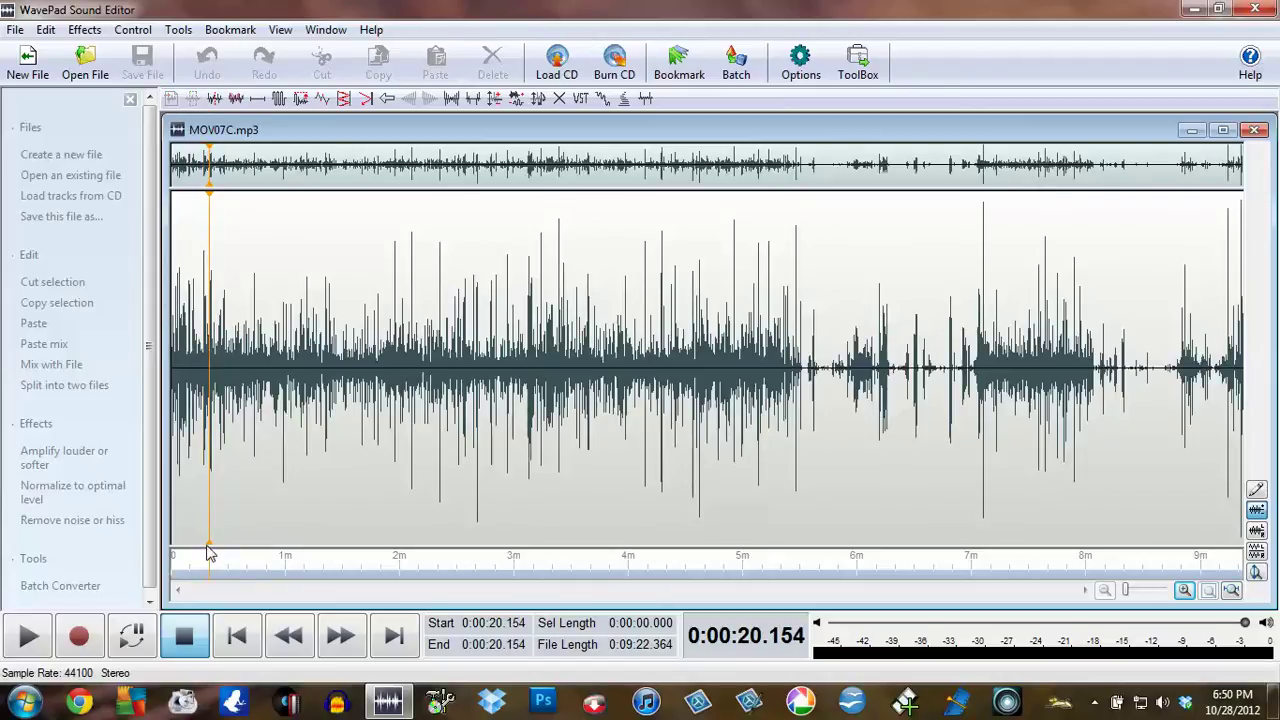
left_click_drag(203, 544, 204, 544)
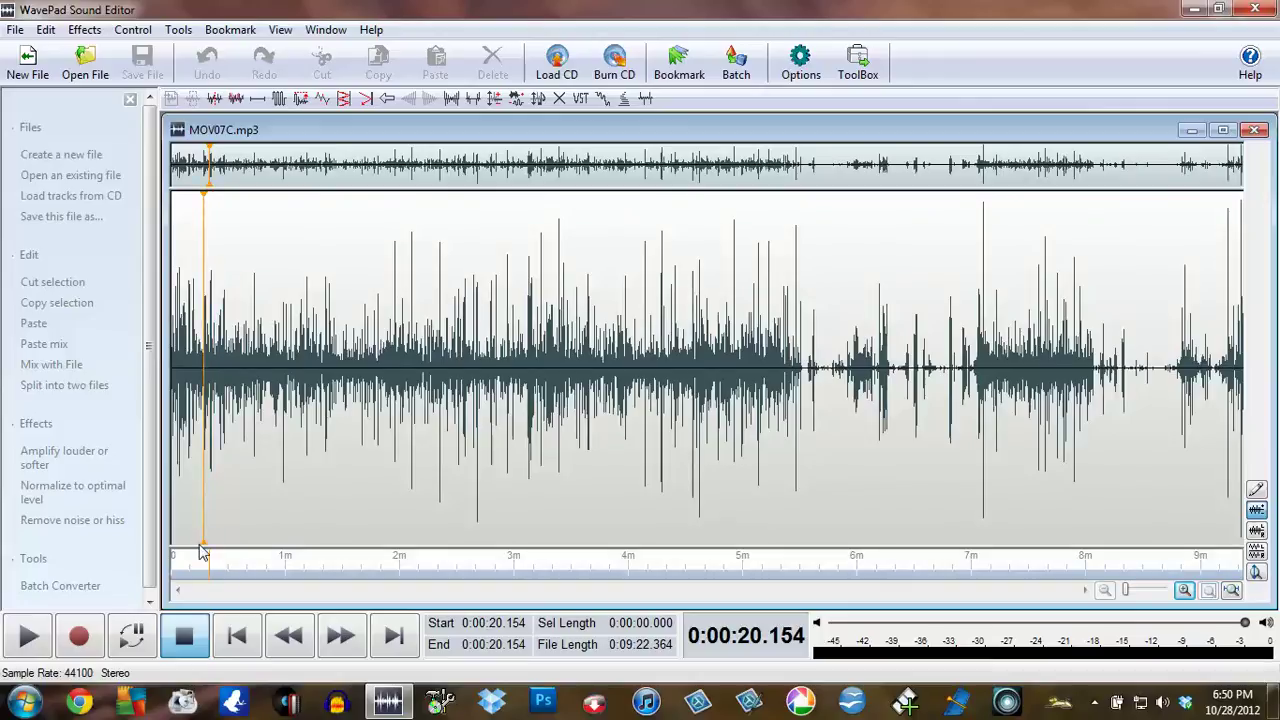
left_click(199, 544)
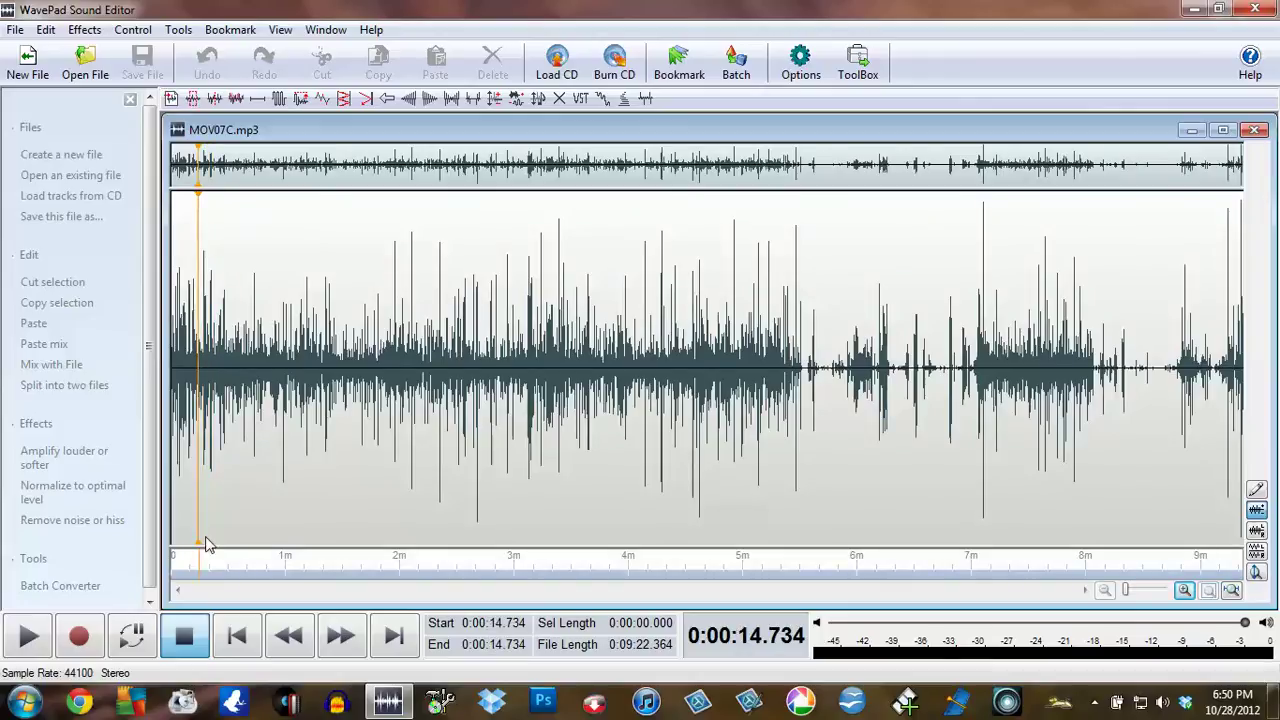
left_click(205, 533)
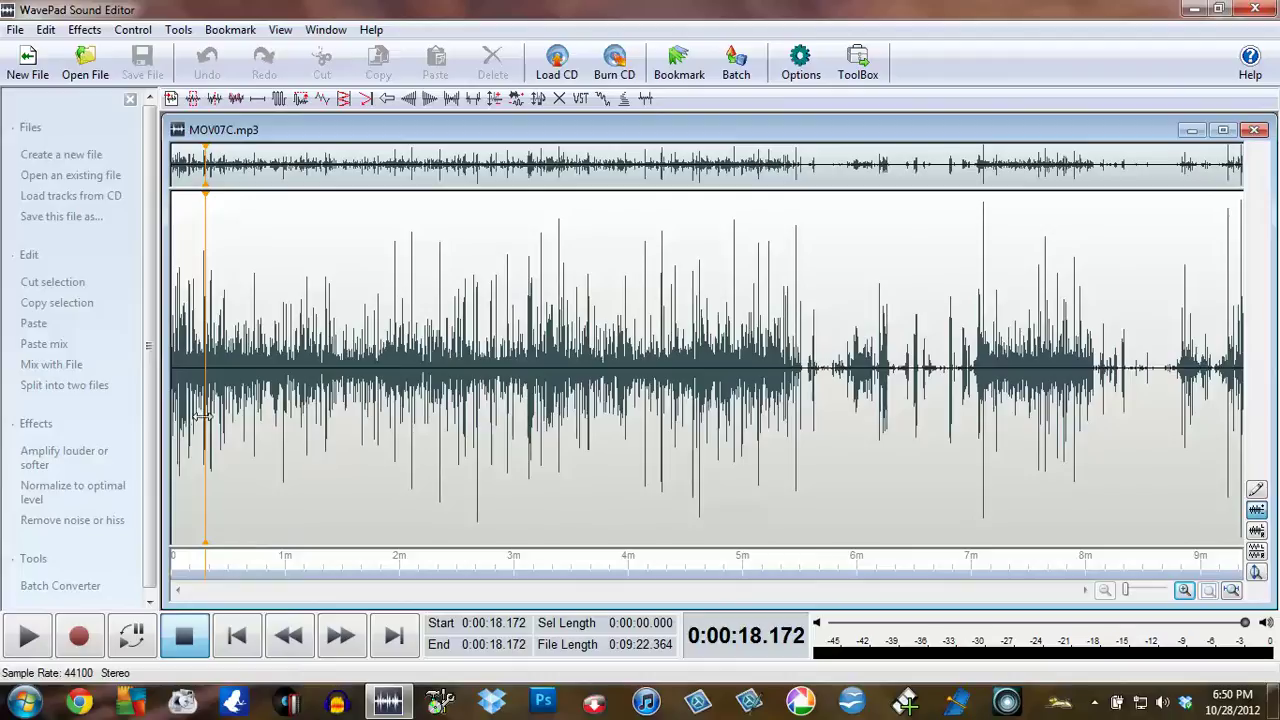
left_click_drag(207, 415, 213, 415)
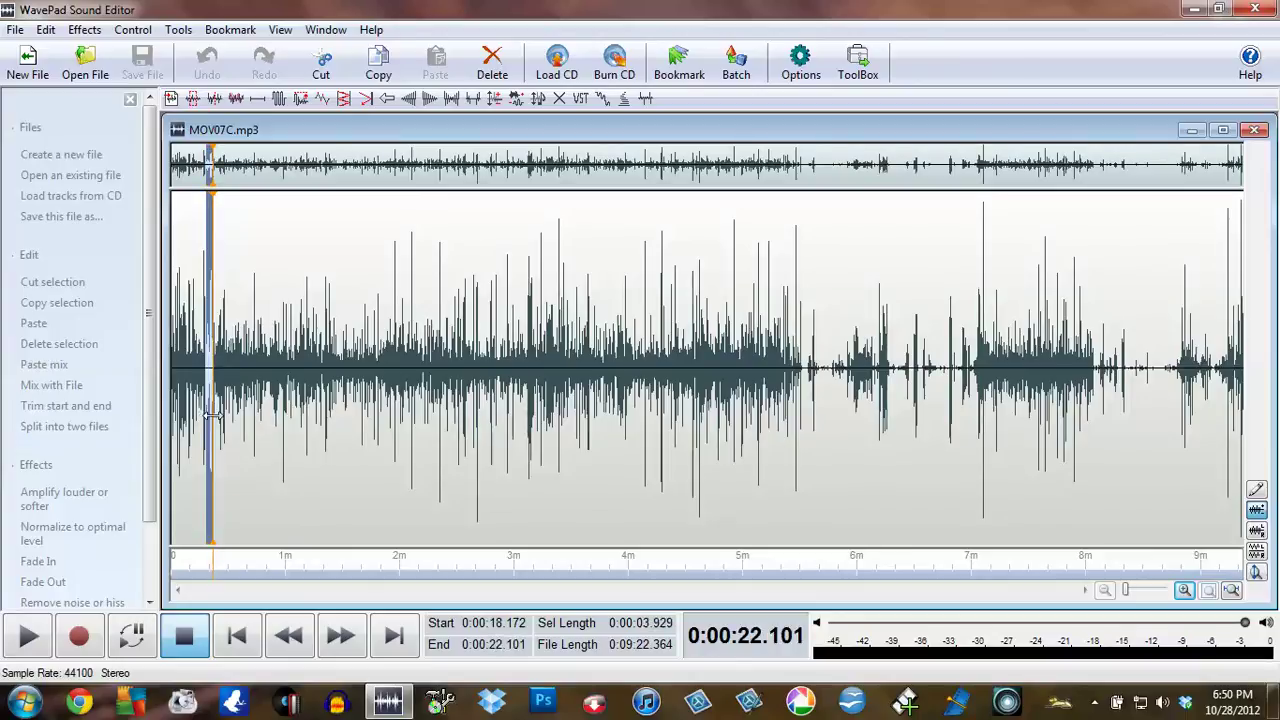
- Copy the 18.17–22.10 s clip and paste it into a new 44100 Hz mono Untitled 1
right_click(209, 412)
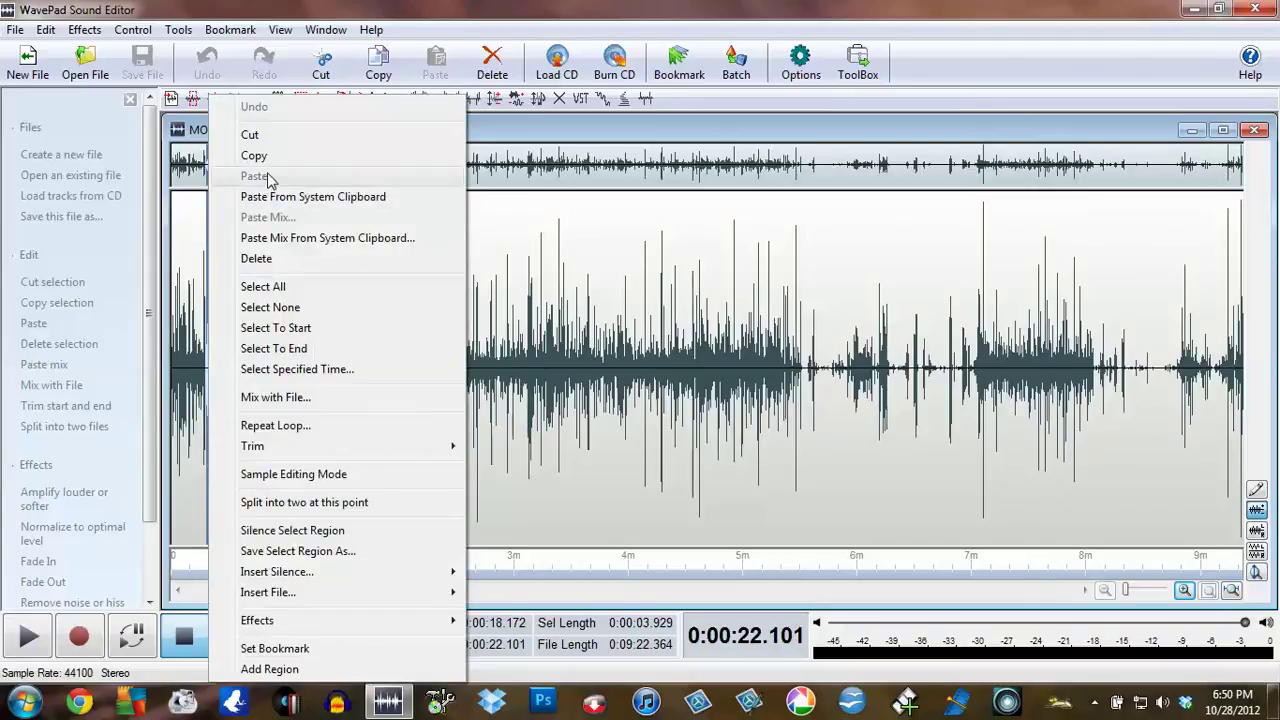
left_click(273, 157)
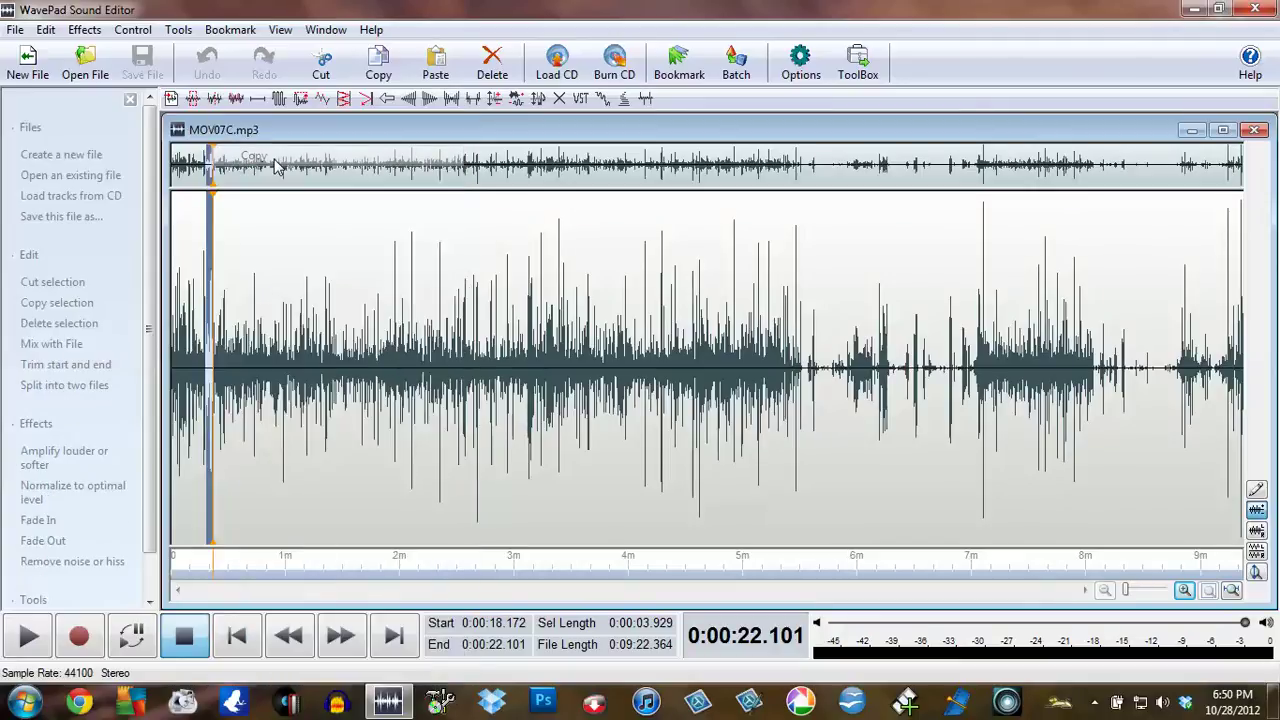
left_click(29, 68)
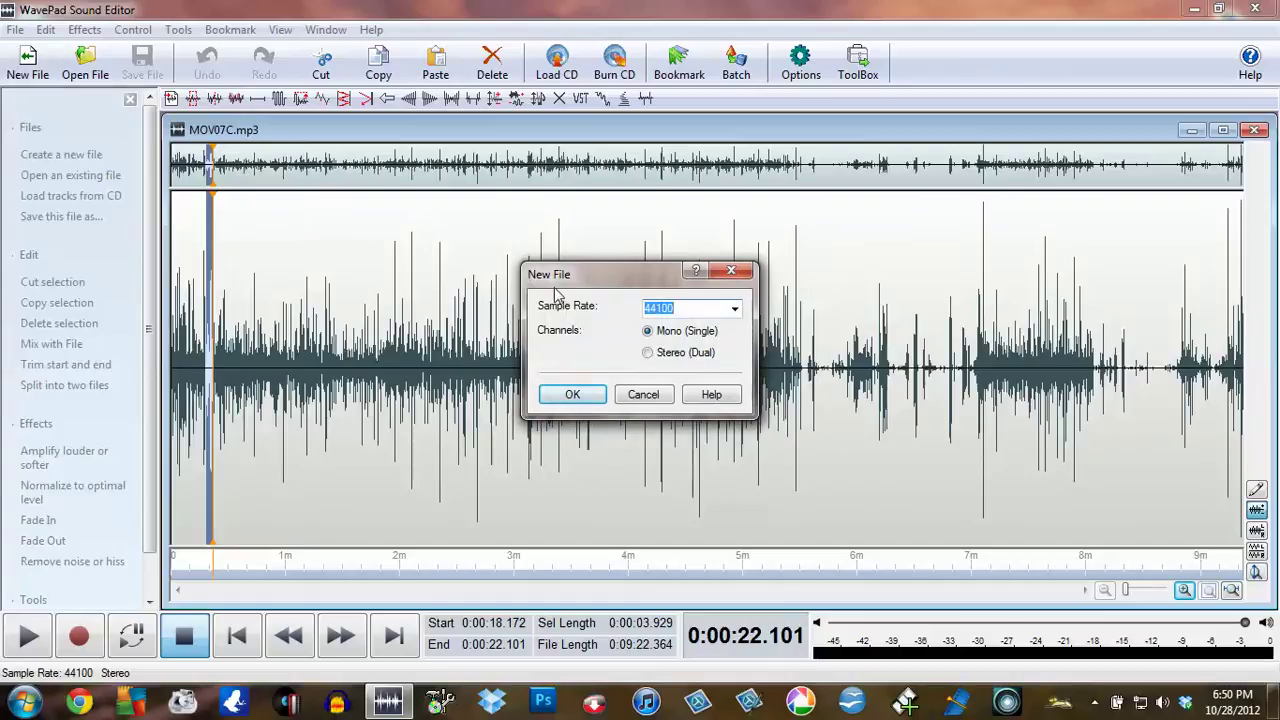
left_click(572, 394)
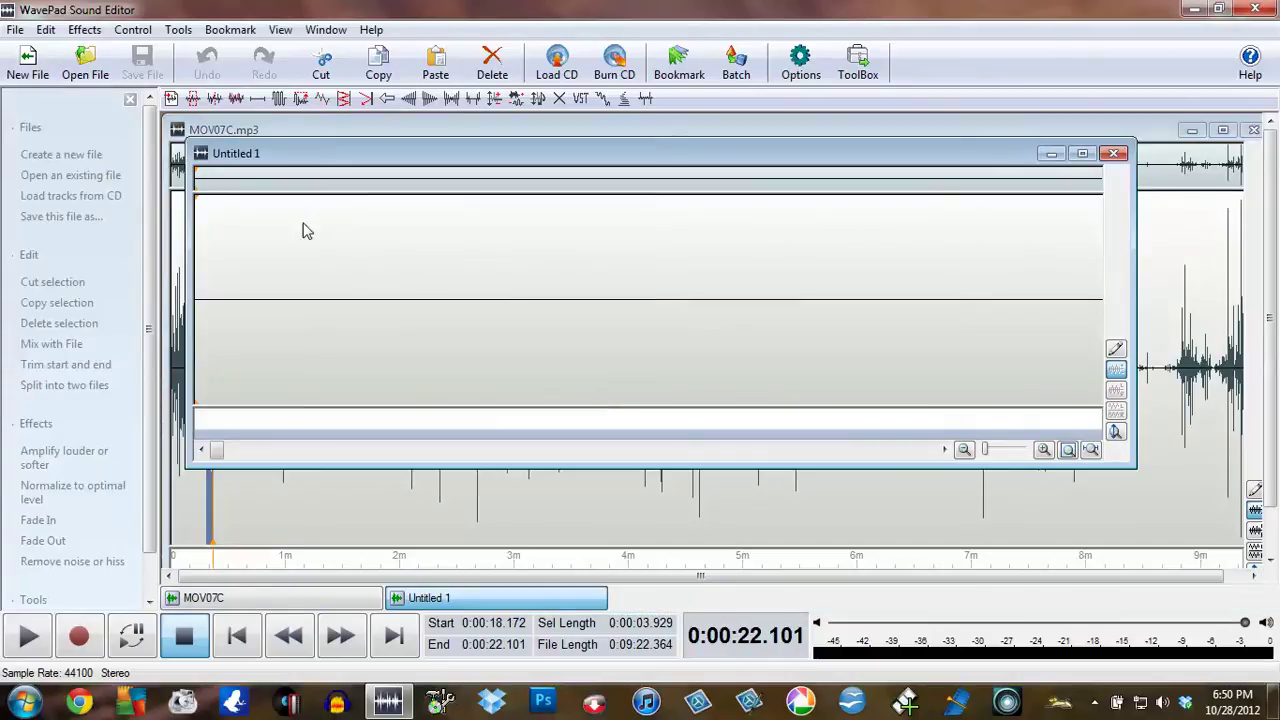
right_click(310, 282)
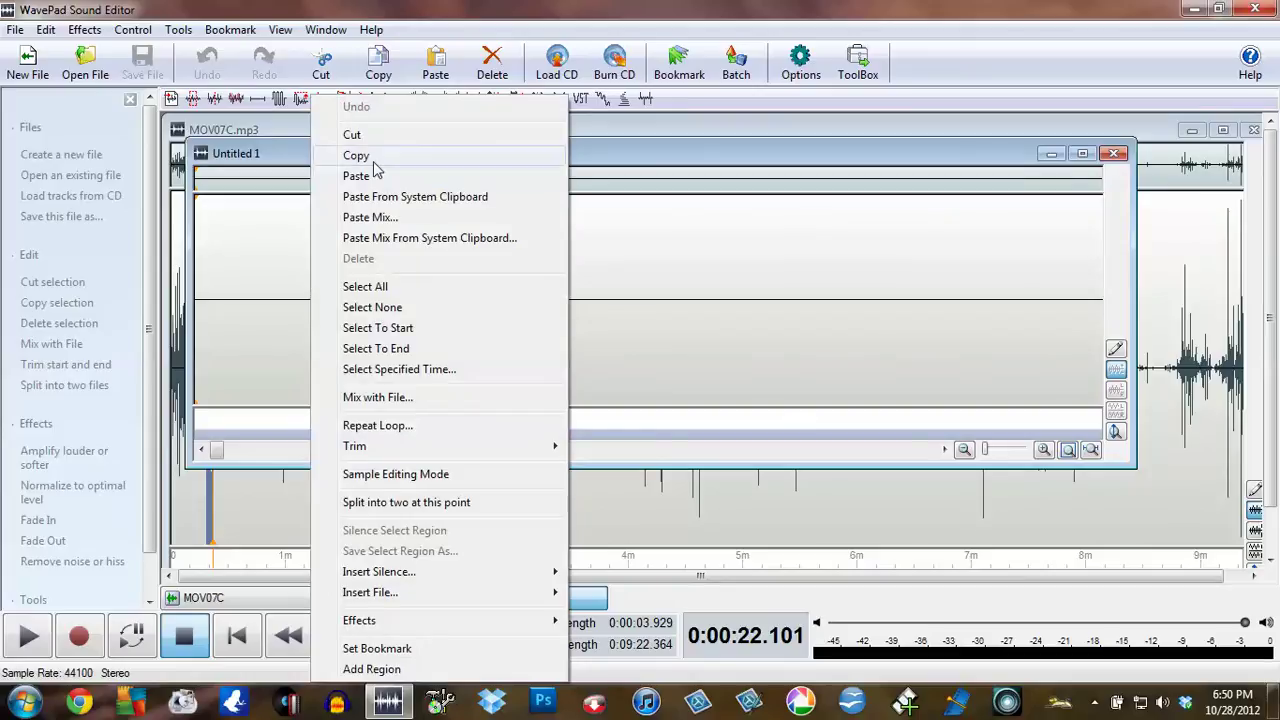
left_click(376, 177)
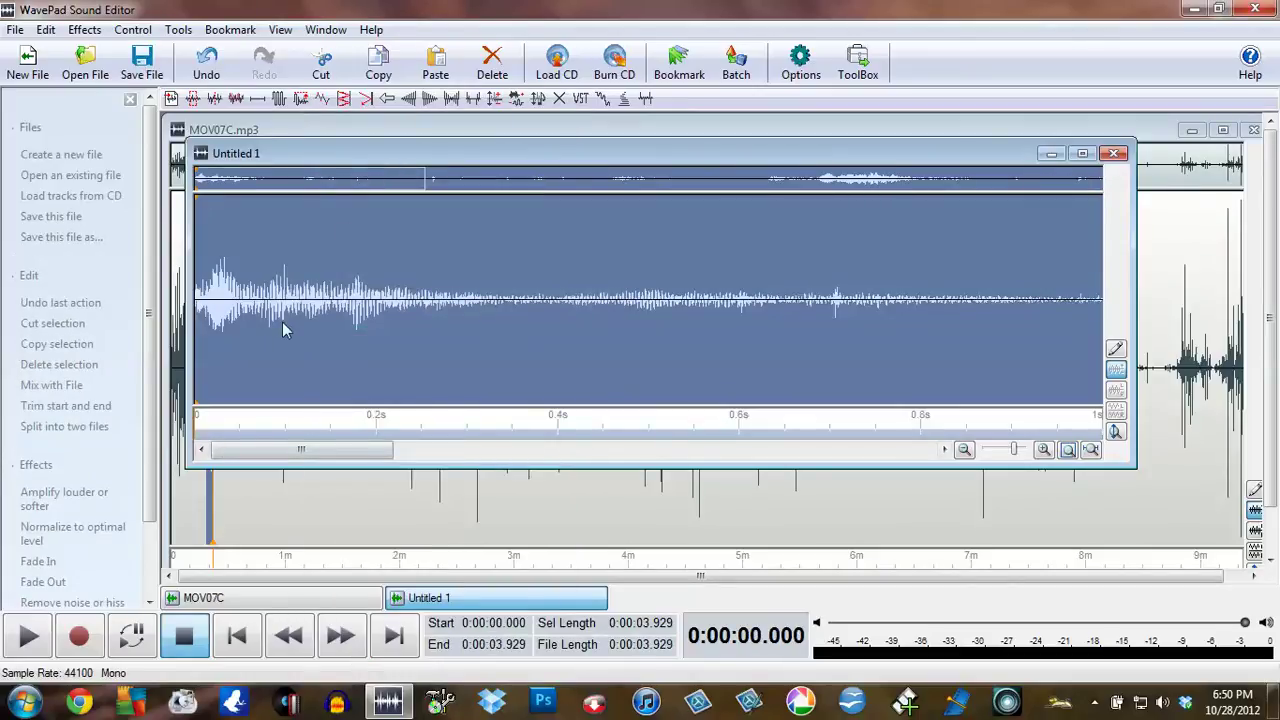
- Play the pasted clip, then select and replay only its 1.366–2.289 s section
left_click(26, 640)
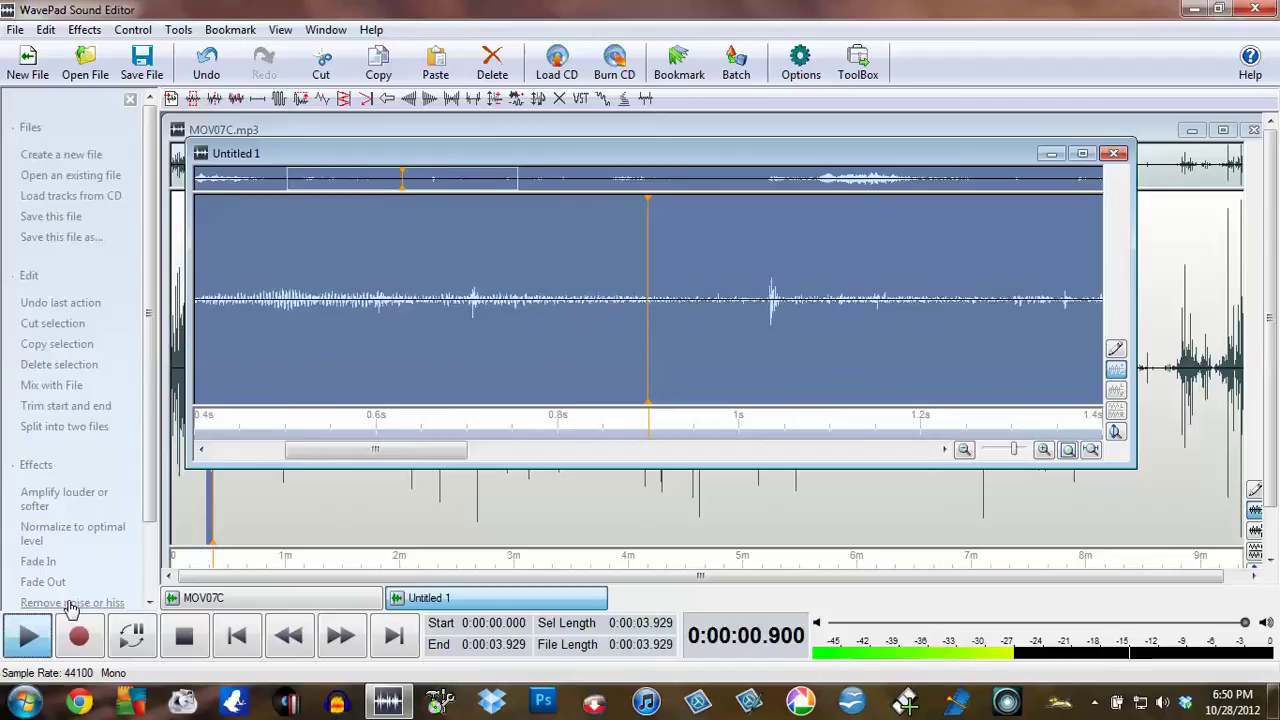
left_click(180, 636)
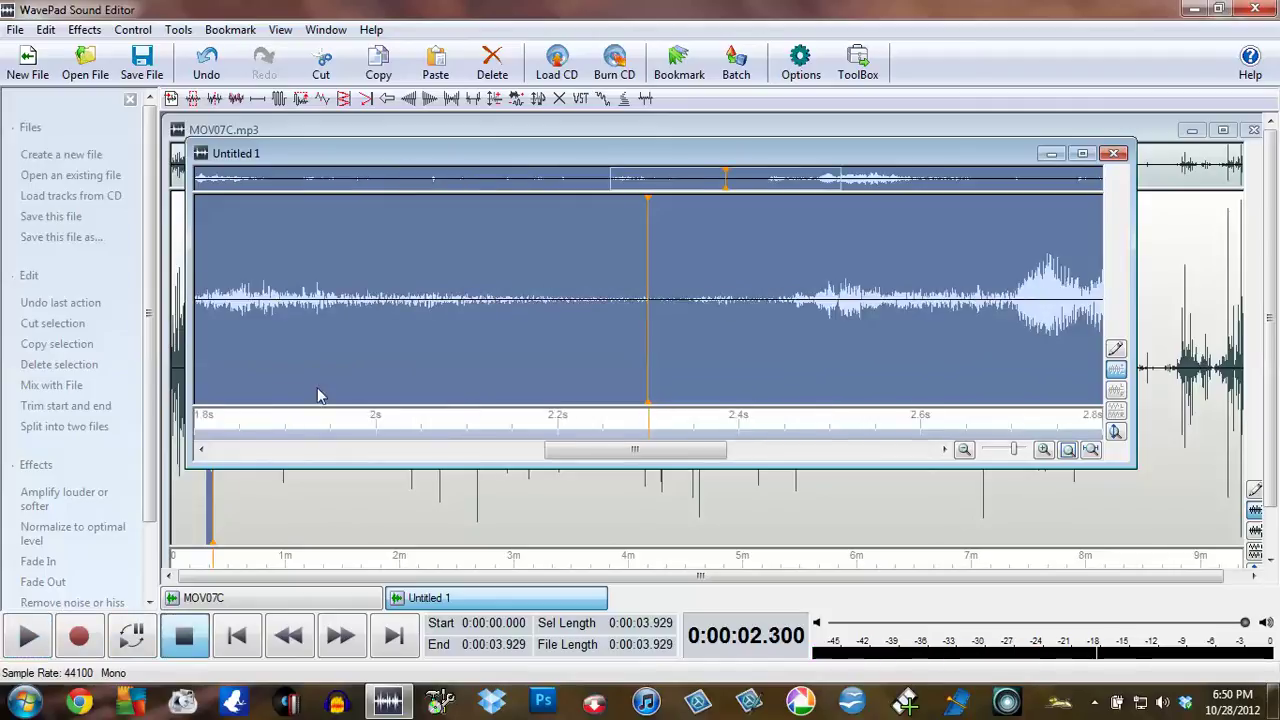
left_click_drag(578, 450, 432, 456)
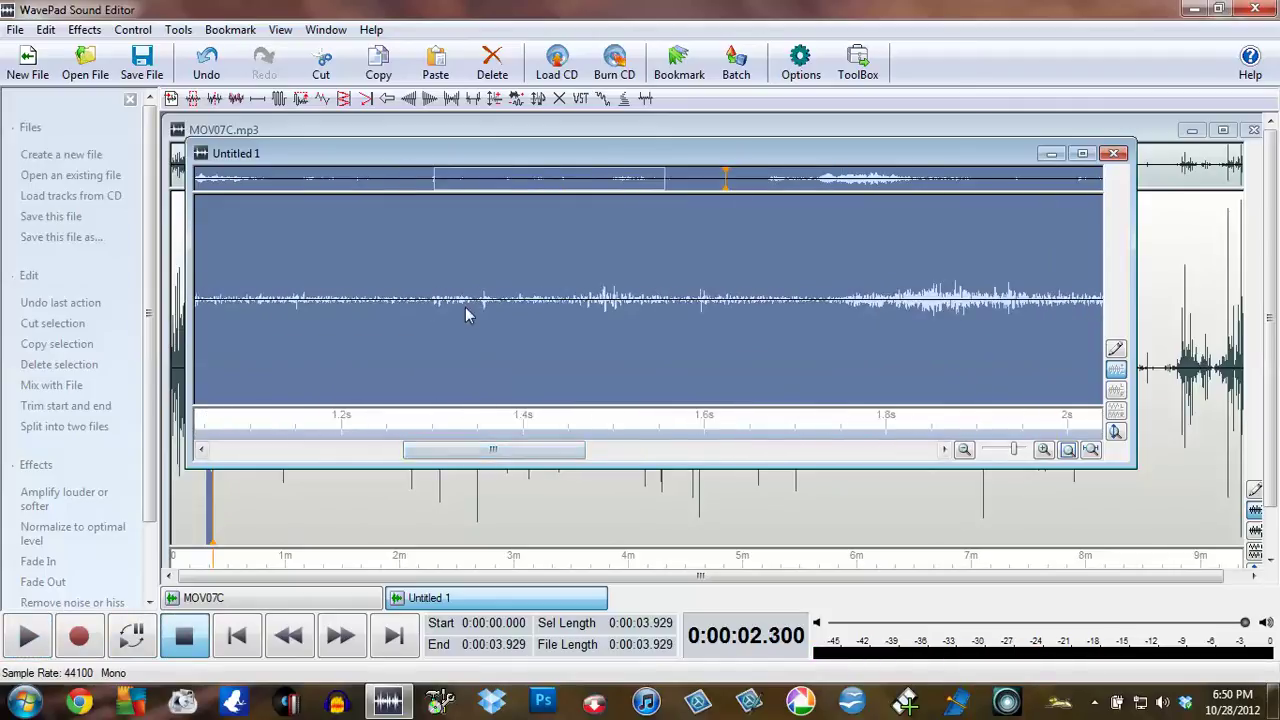
mouse_move(493, 317)
left_mouse_down()
mouse_move(1125, 314)
mouse_move(1102, 323)
left_mouse_up()
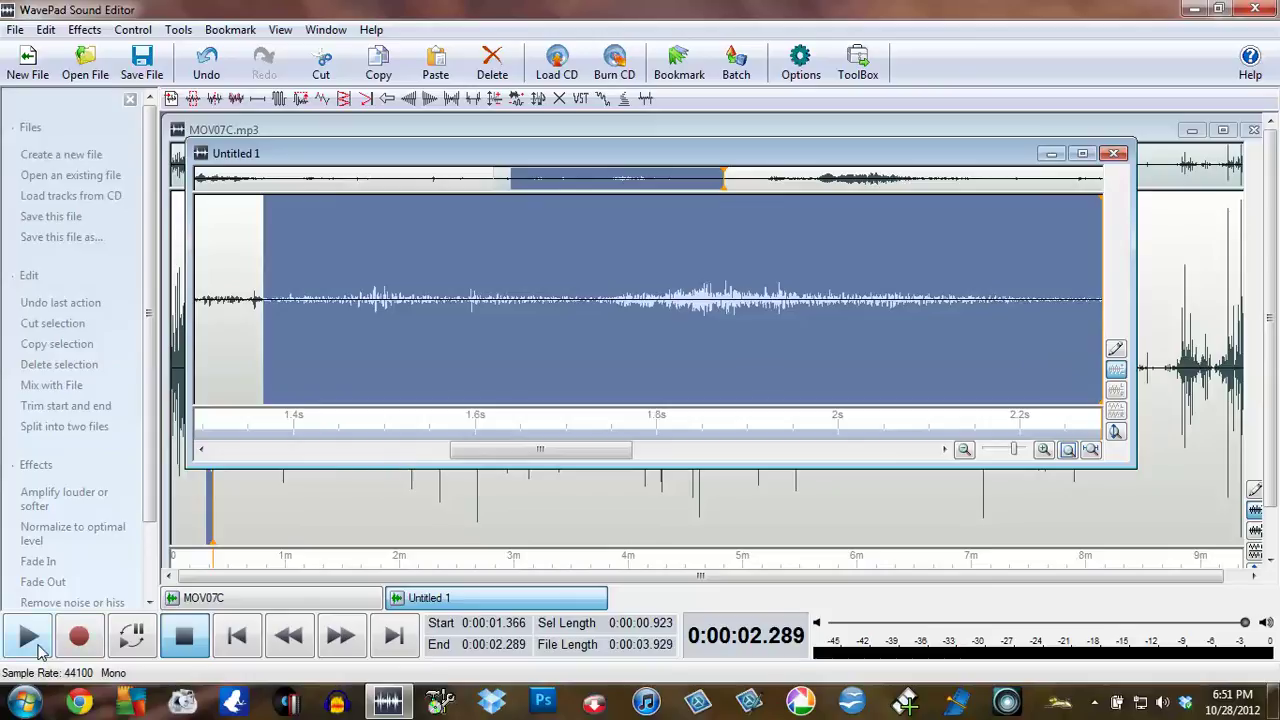
left_click(30, 636)
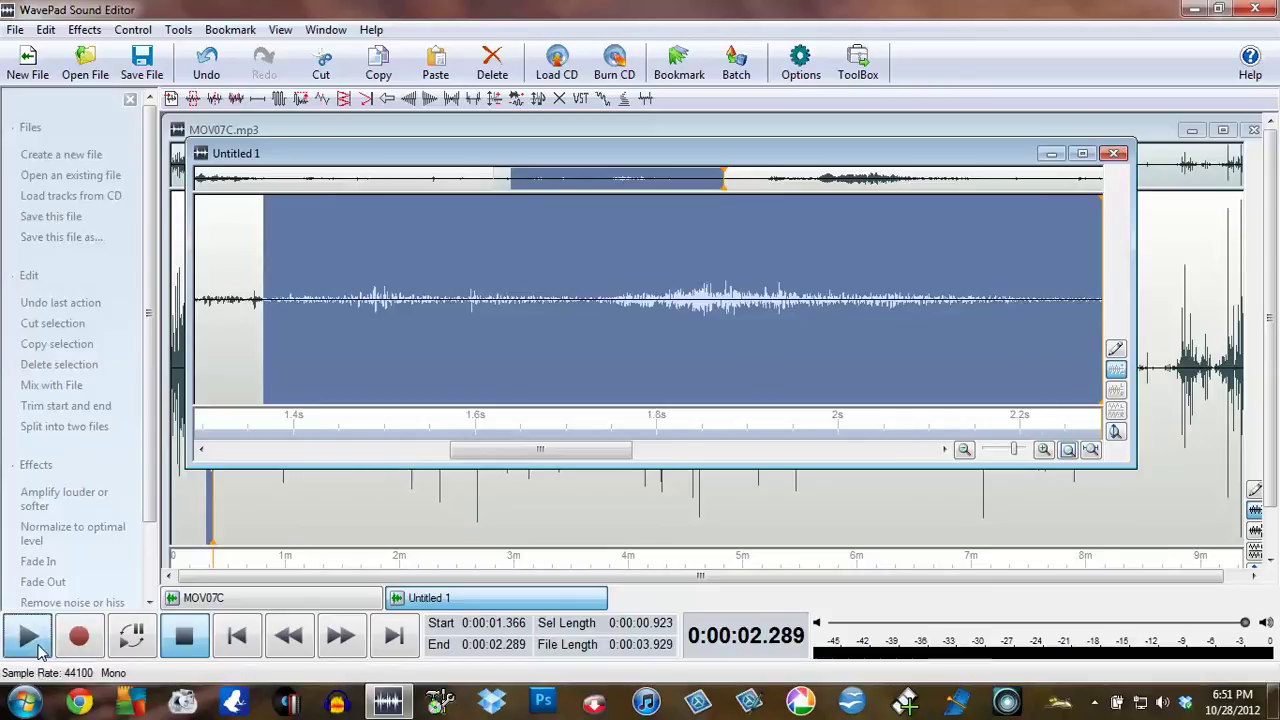
left_click(30, 636)
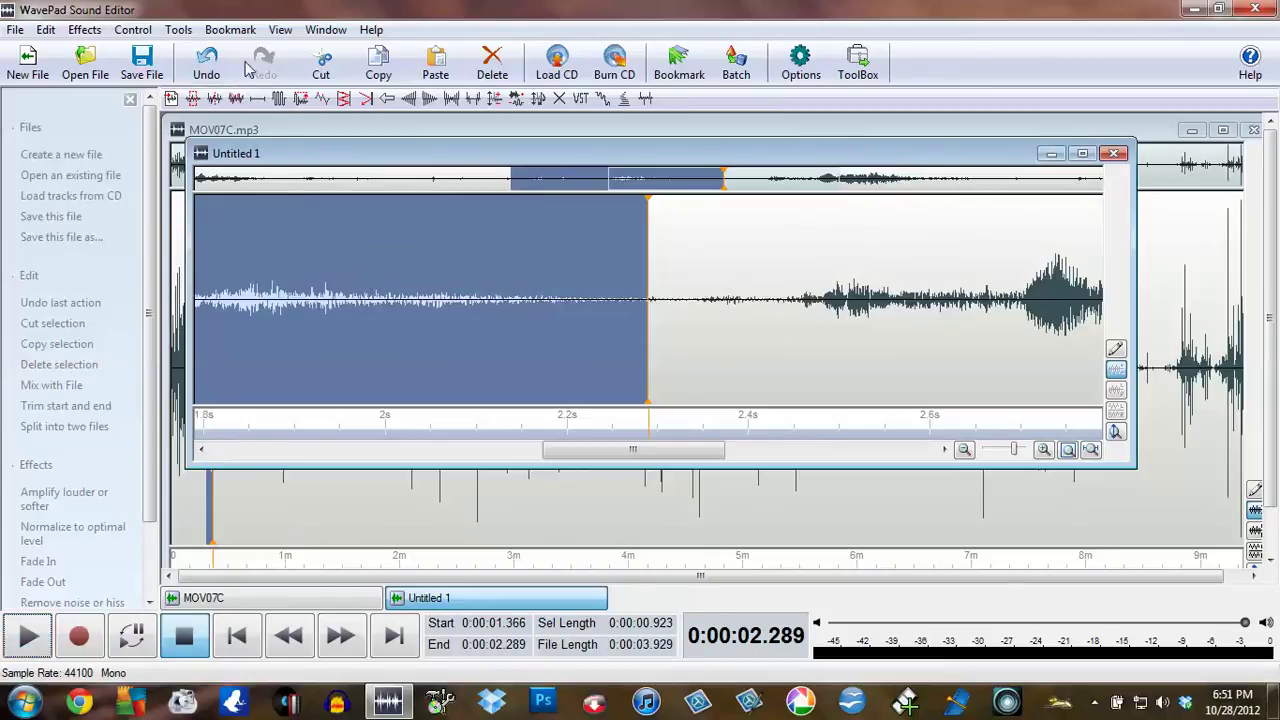
left_click(84, 30)
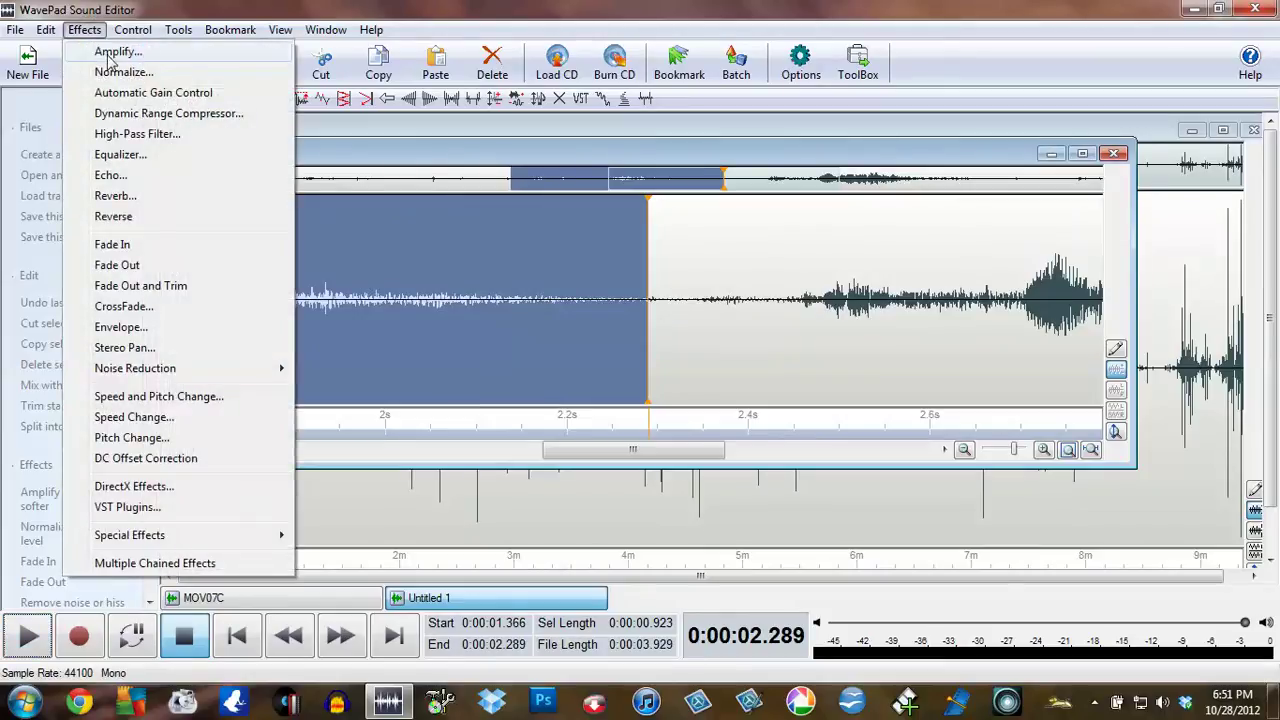
left_click(112, 52)
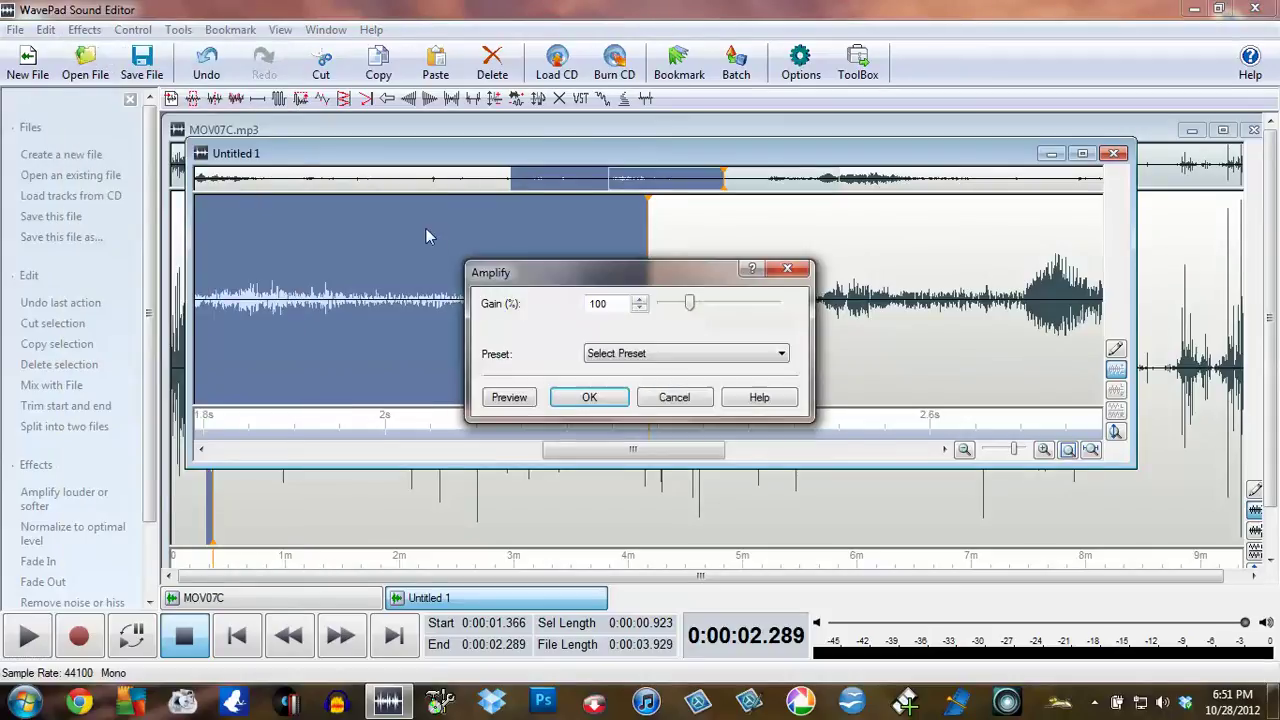
left_click(638, 300)
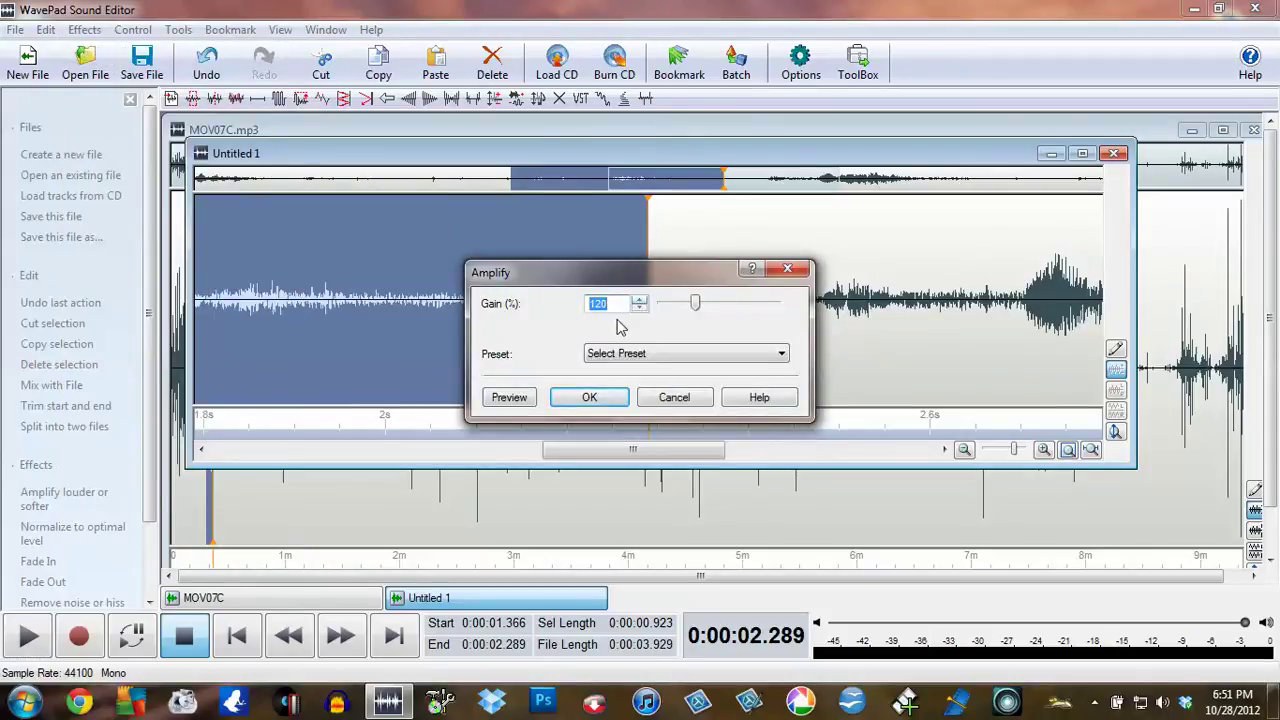
left_click(512, 400)
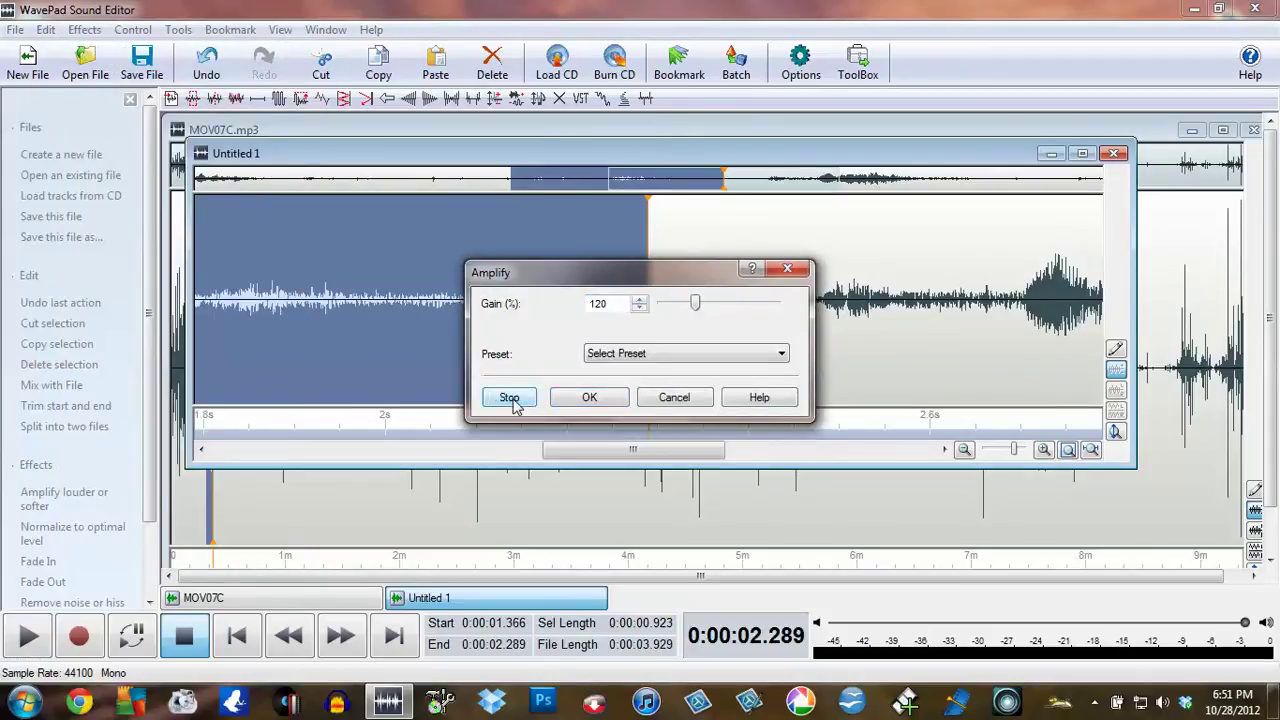
left_click(512, 398)
left_click(512, 398)
left_click(639, 300)
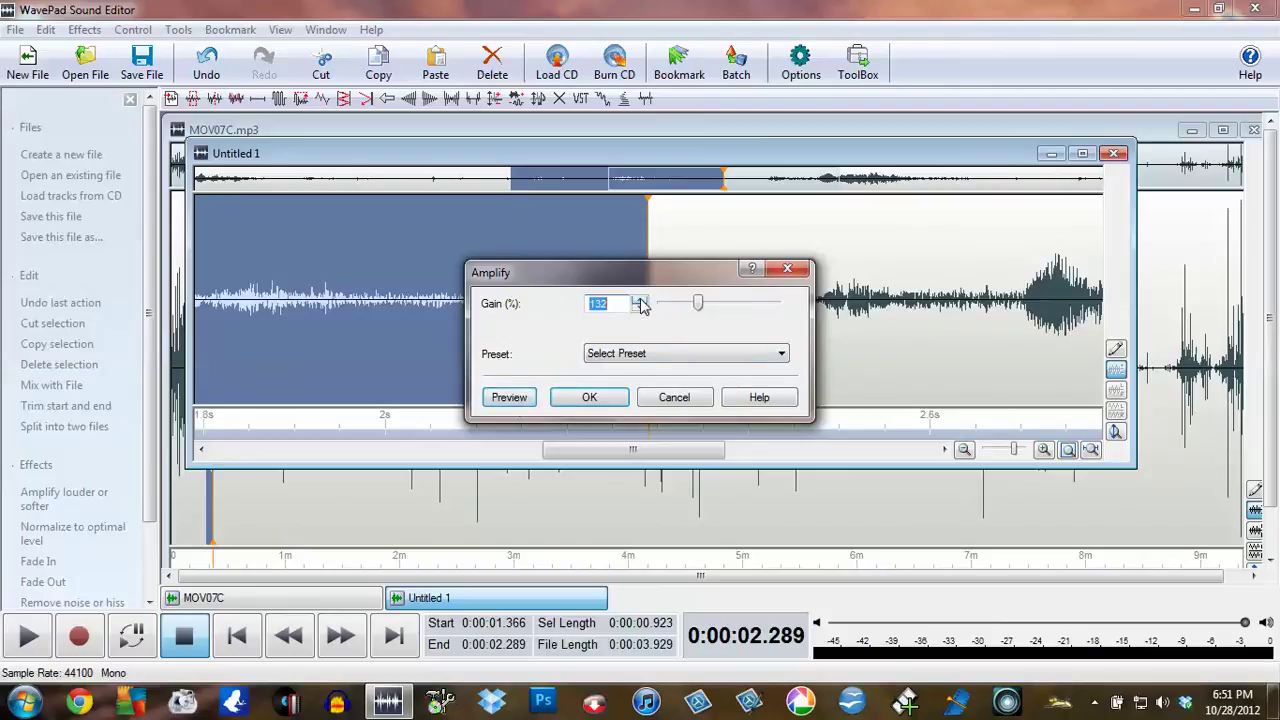
left_click(527, 400)
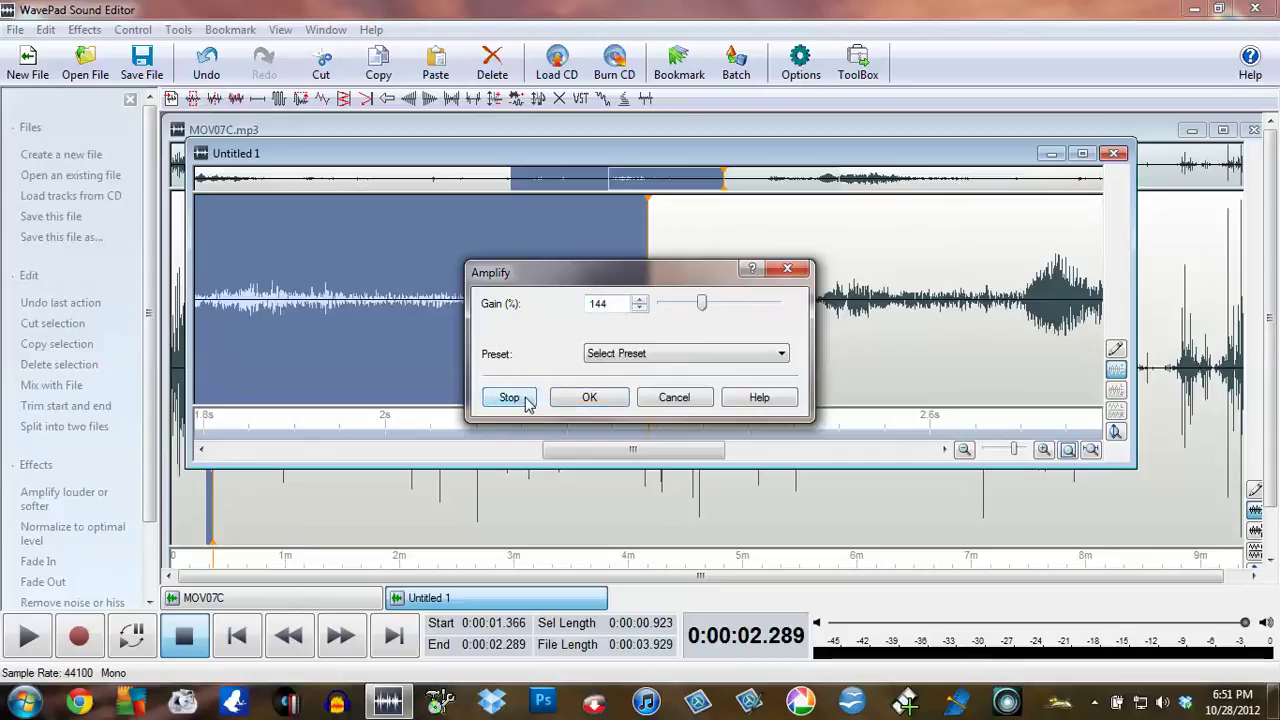
left_click(670, 404)
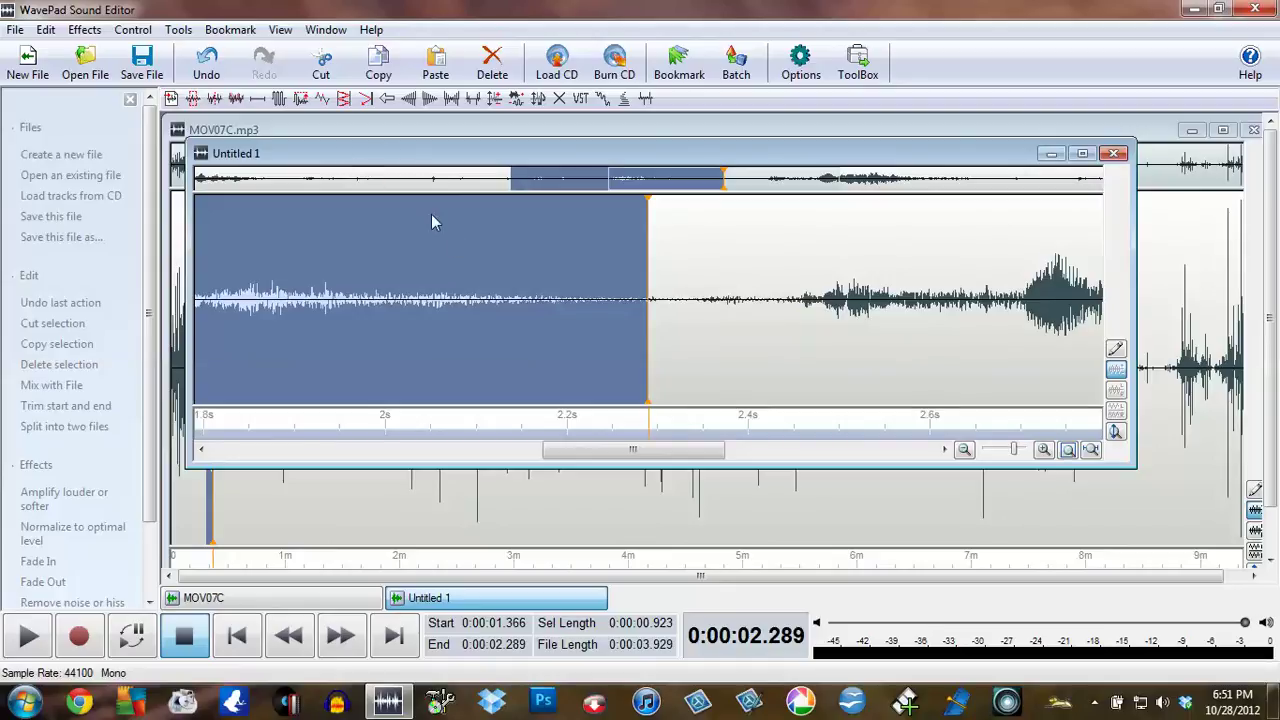
left_click(485, 224)
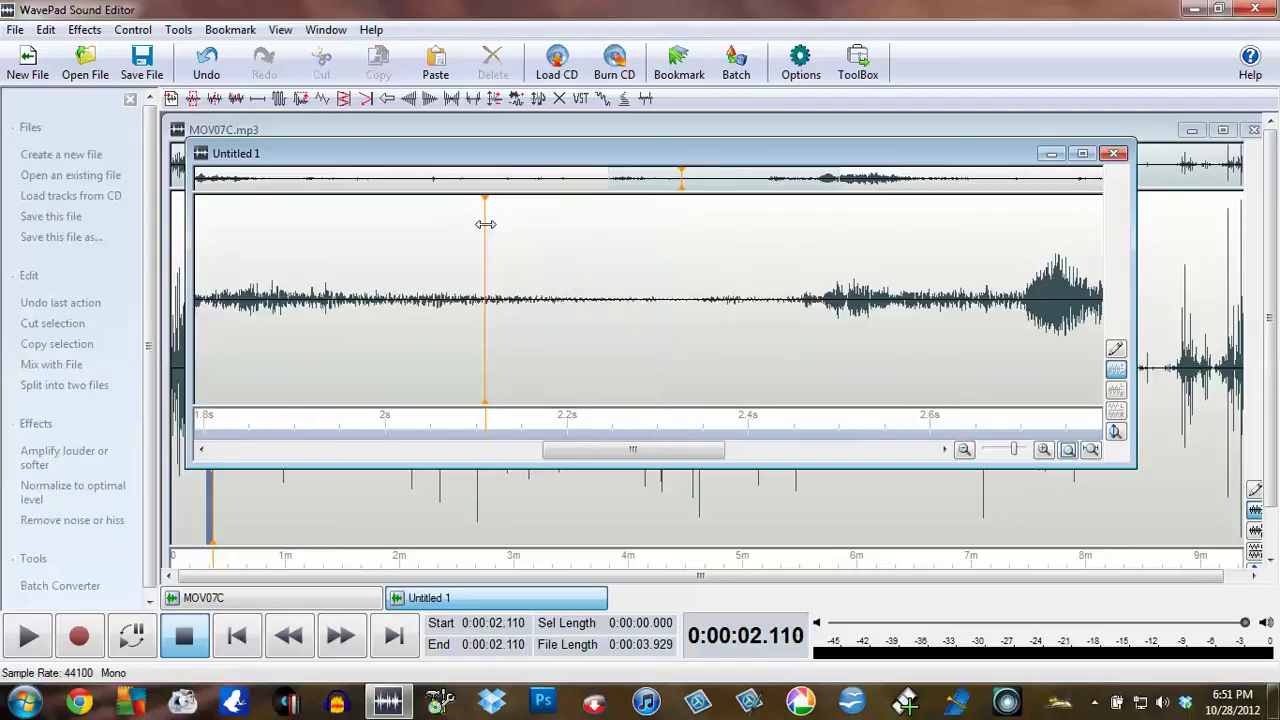
- Open and dismiss the Save File As dialog, then close the Untitled 1 window
left_click(15, 30)
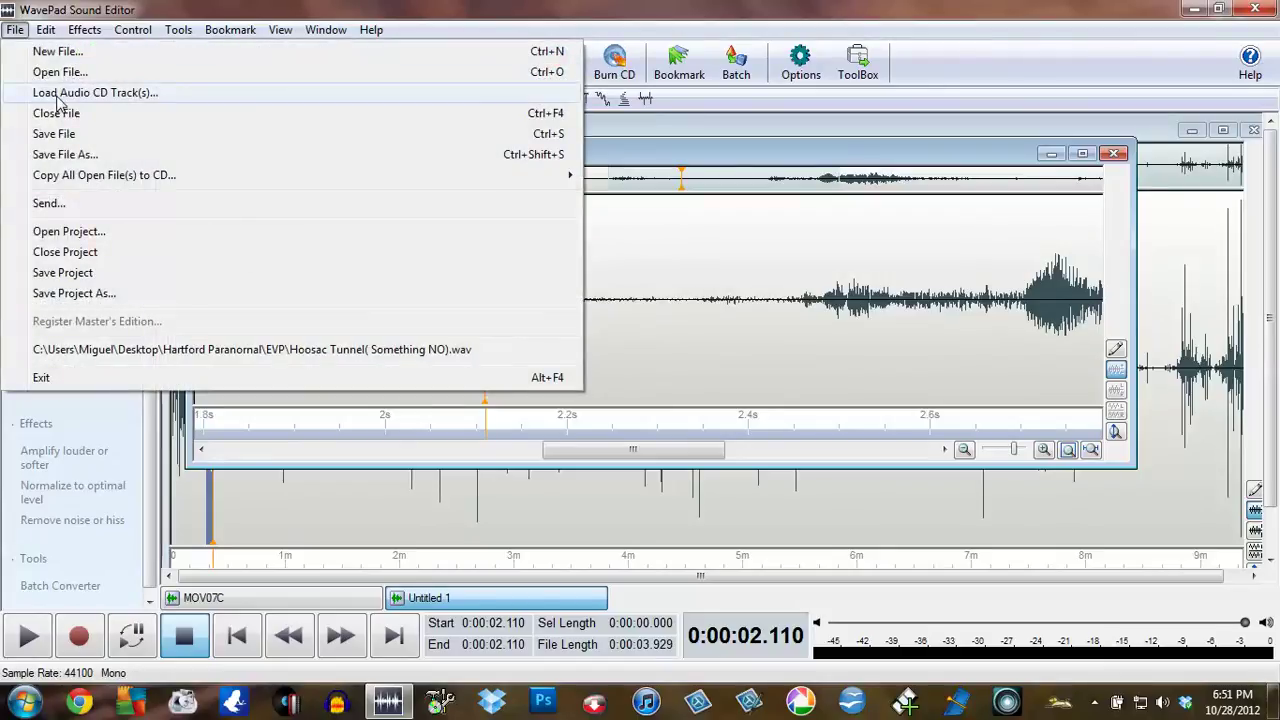
left_click(64, 155)
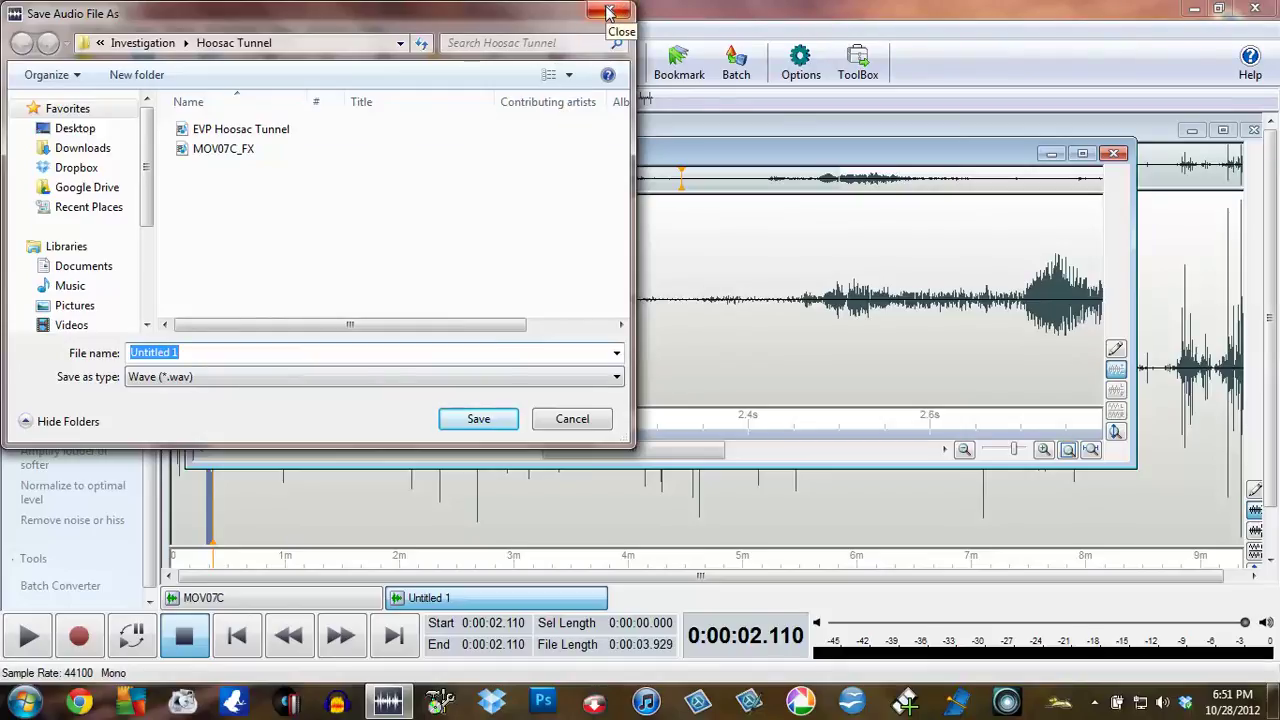
left_click(609, 12)
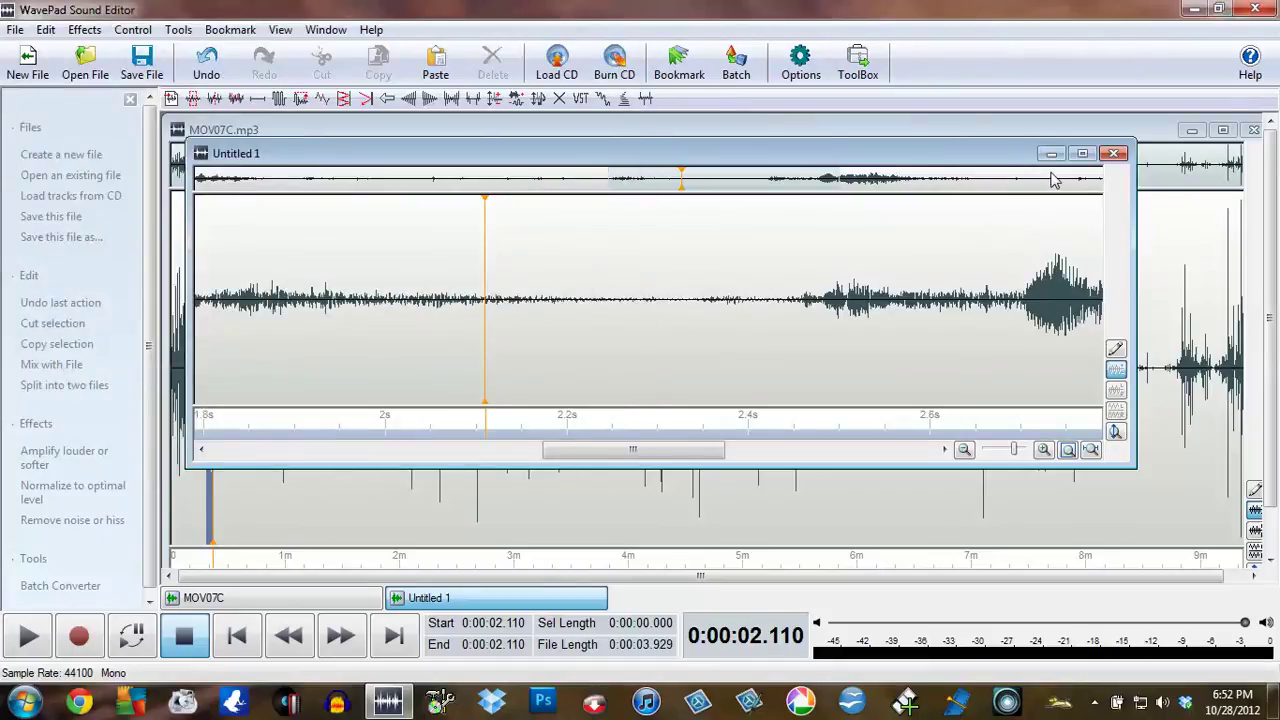
left_click(1113, 155)
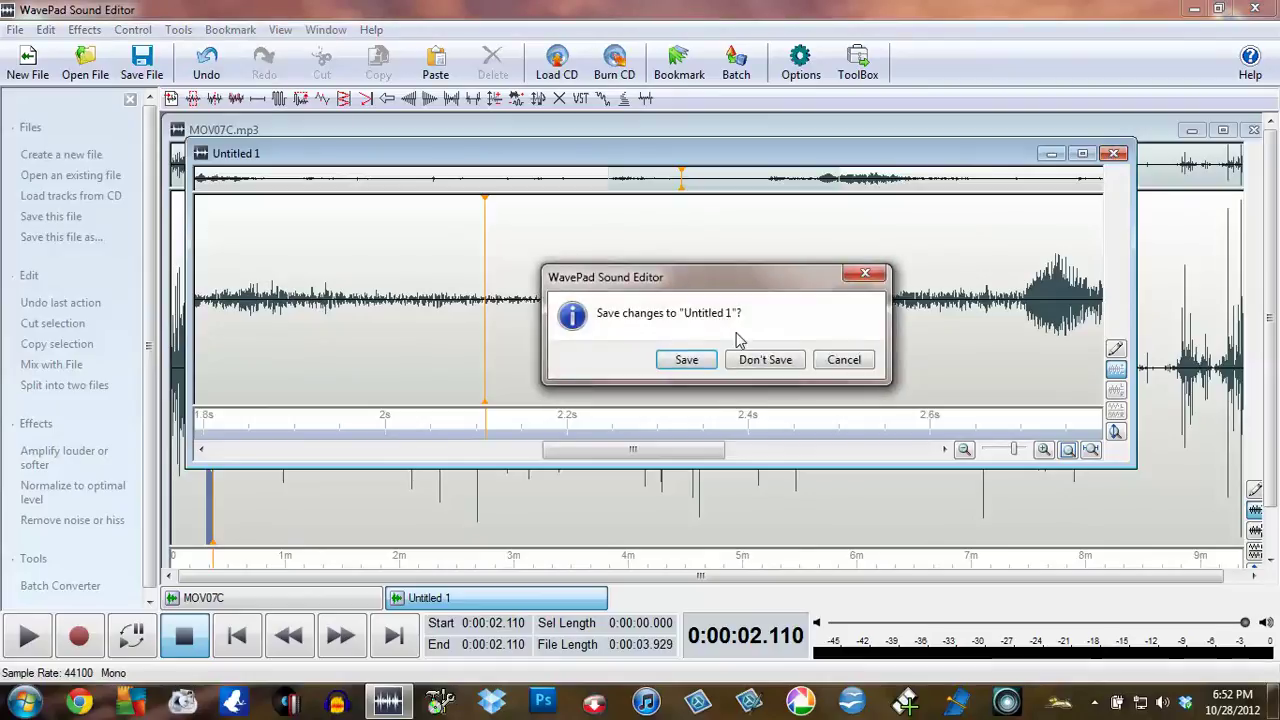
- Choose Don't Save so Untitled 1 closes with its changes discarded
left_click(765, 360)
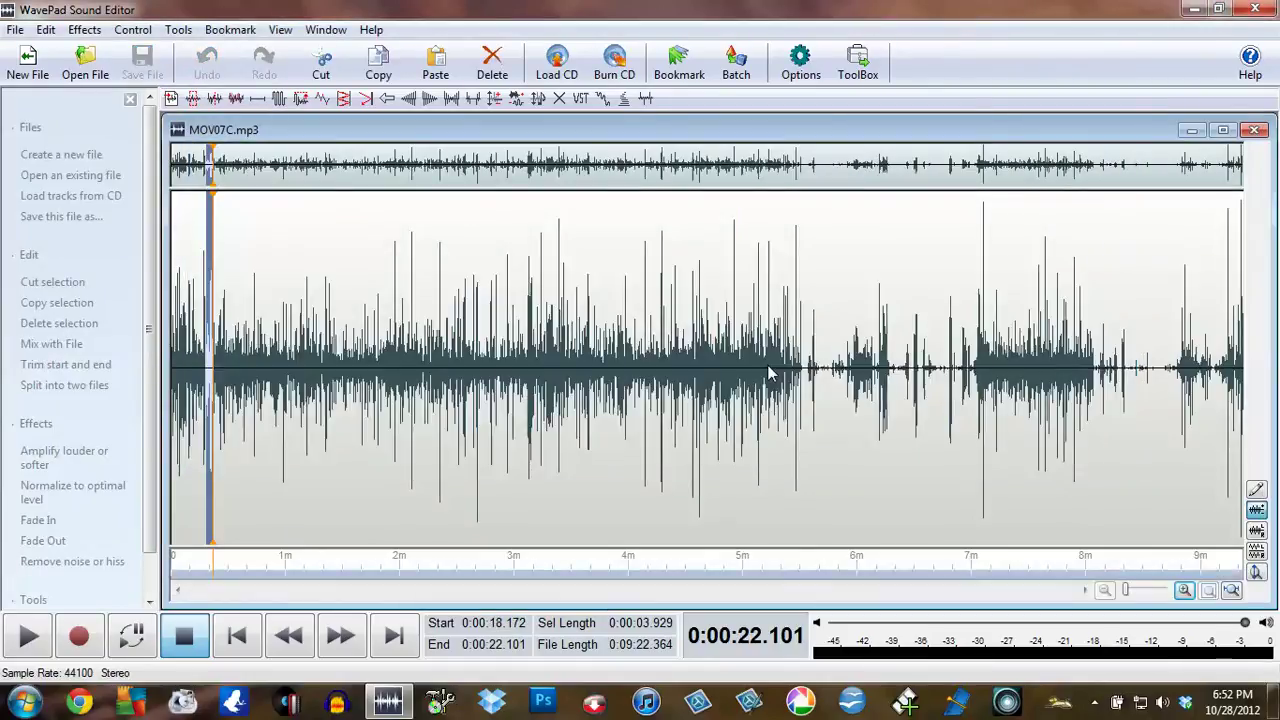